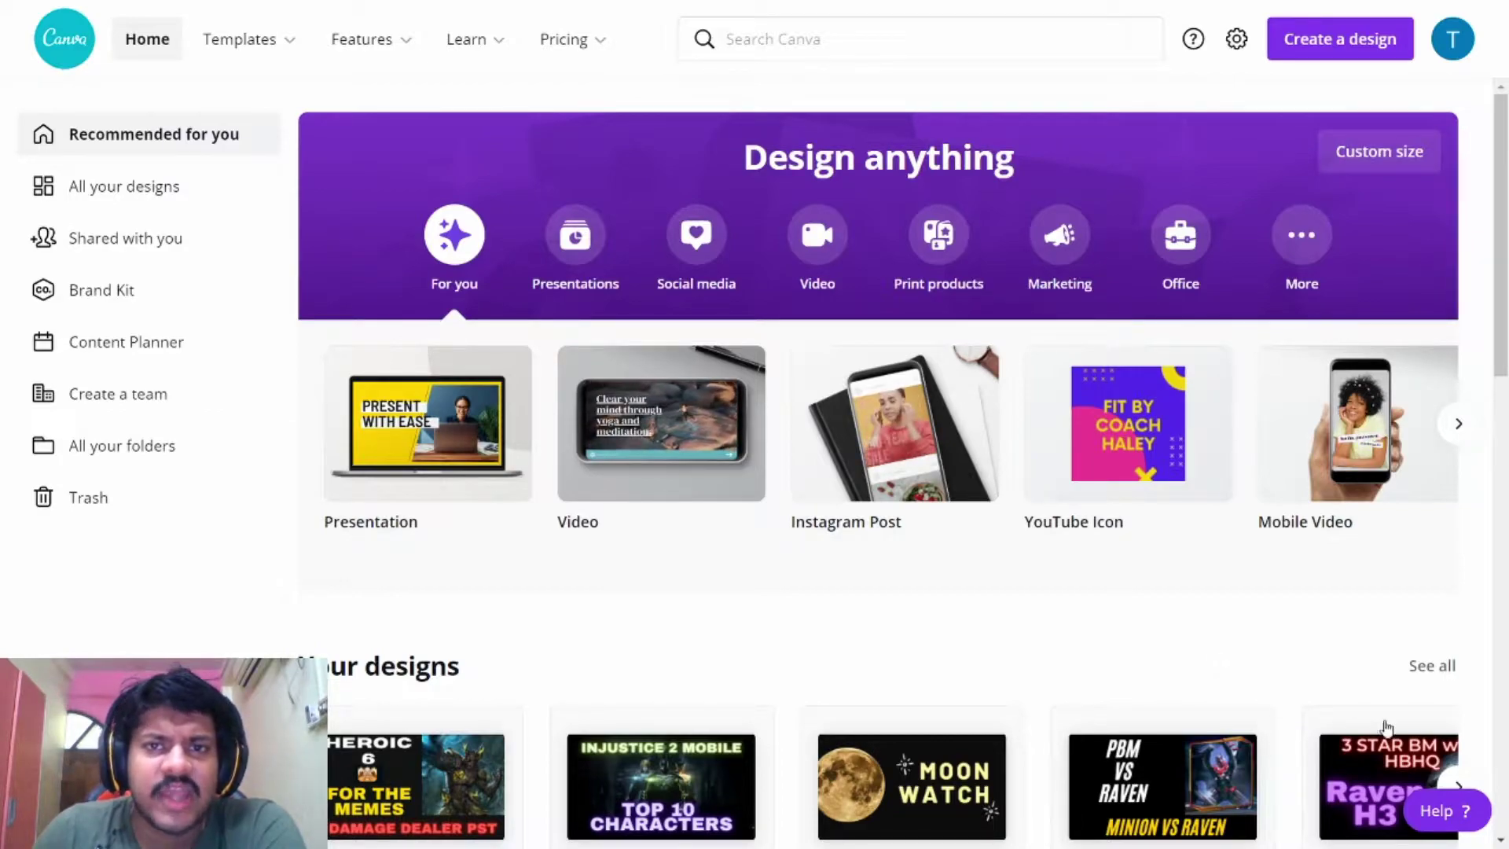
Expand the extra design categories and page through the carousel to the 1920 × 1080 YouTube Intro type.
{"action": "mouse_move", "coordinate": [240, 39]}
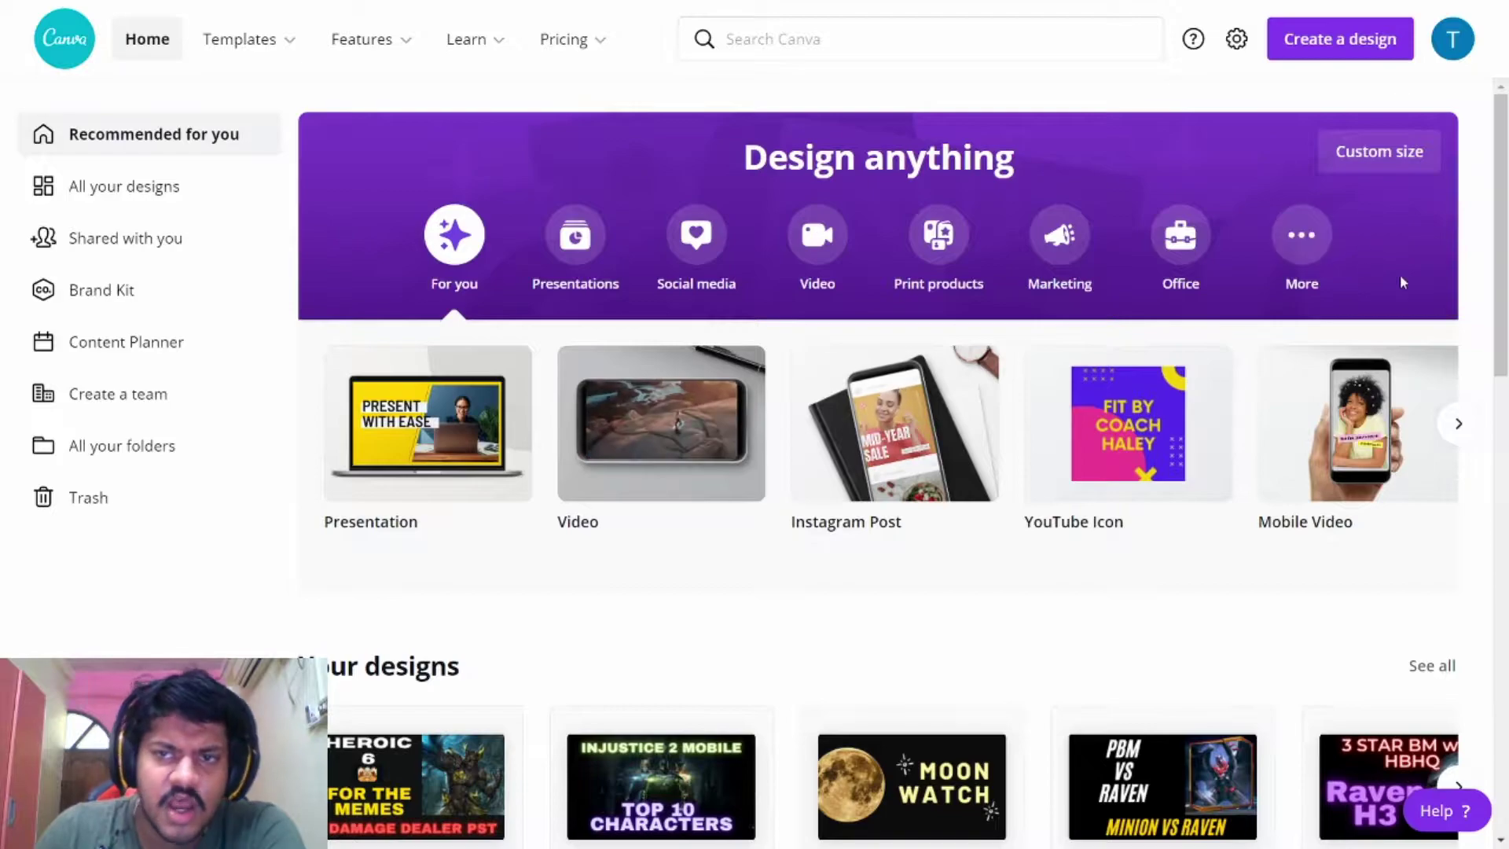
{"action": "left_click", "coordinate": [1309, 238]}
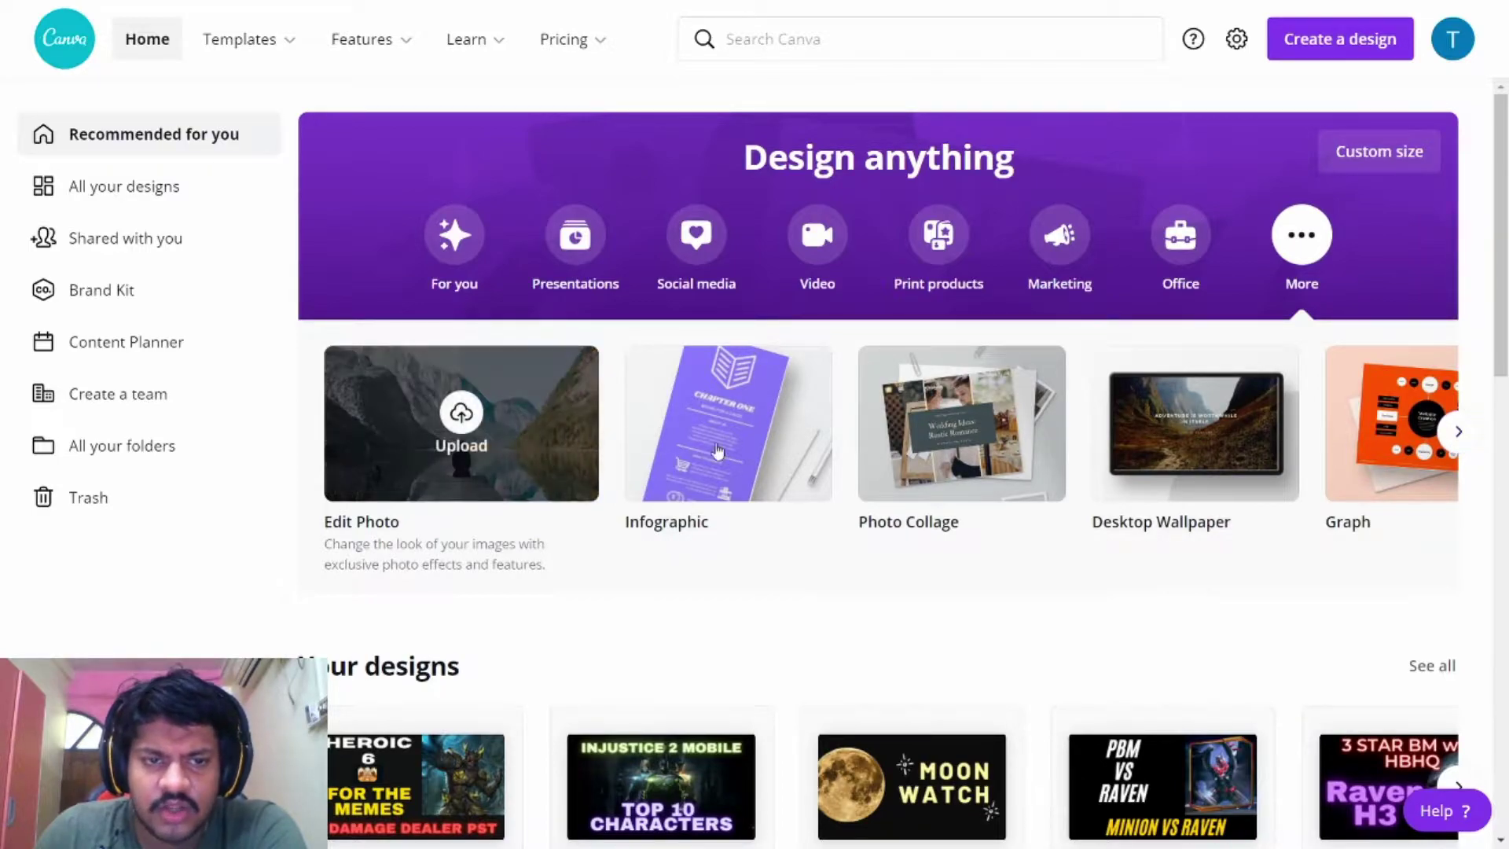
{"action": "left_click", "coordinate": [1467, 431]}
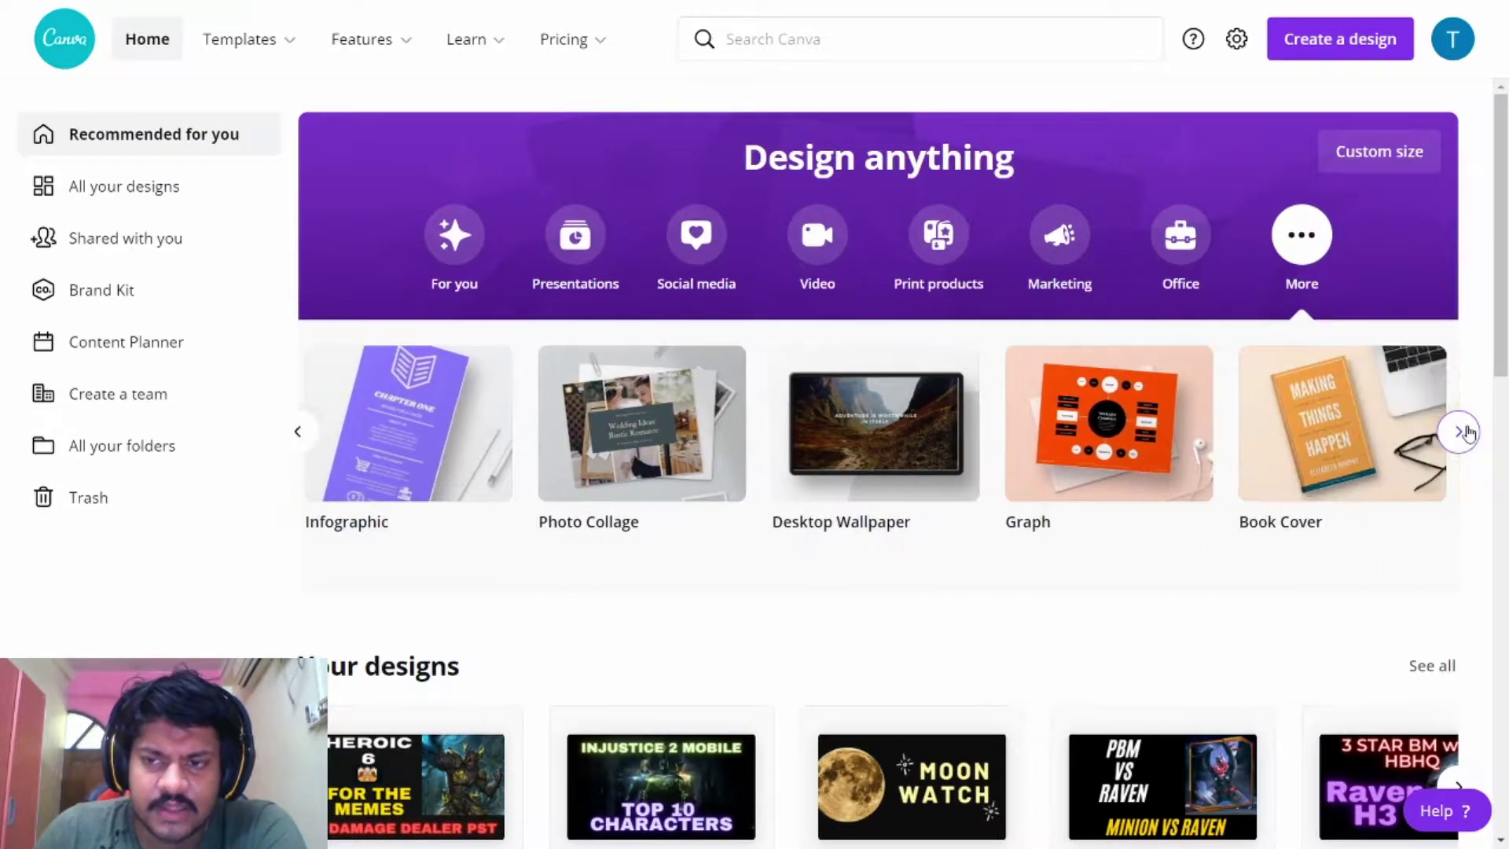
{"action": "left_click", "coordinate": [1467, 432]}
{"action": "left_click", "coordinate": [1467, 432]}
{"action": "left_click", "coordinate": [1466, 432]}
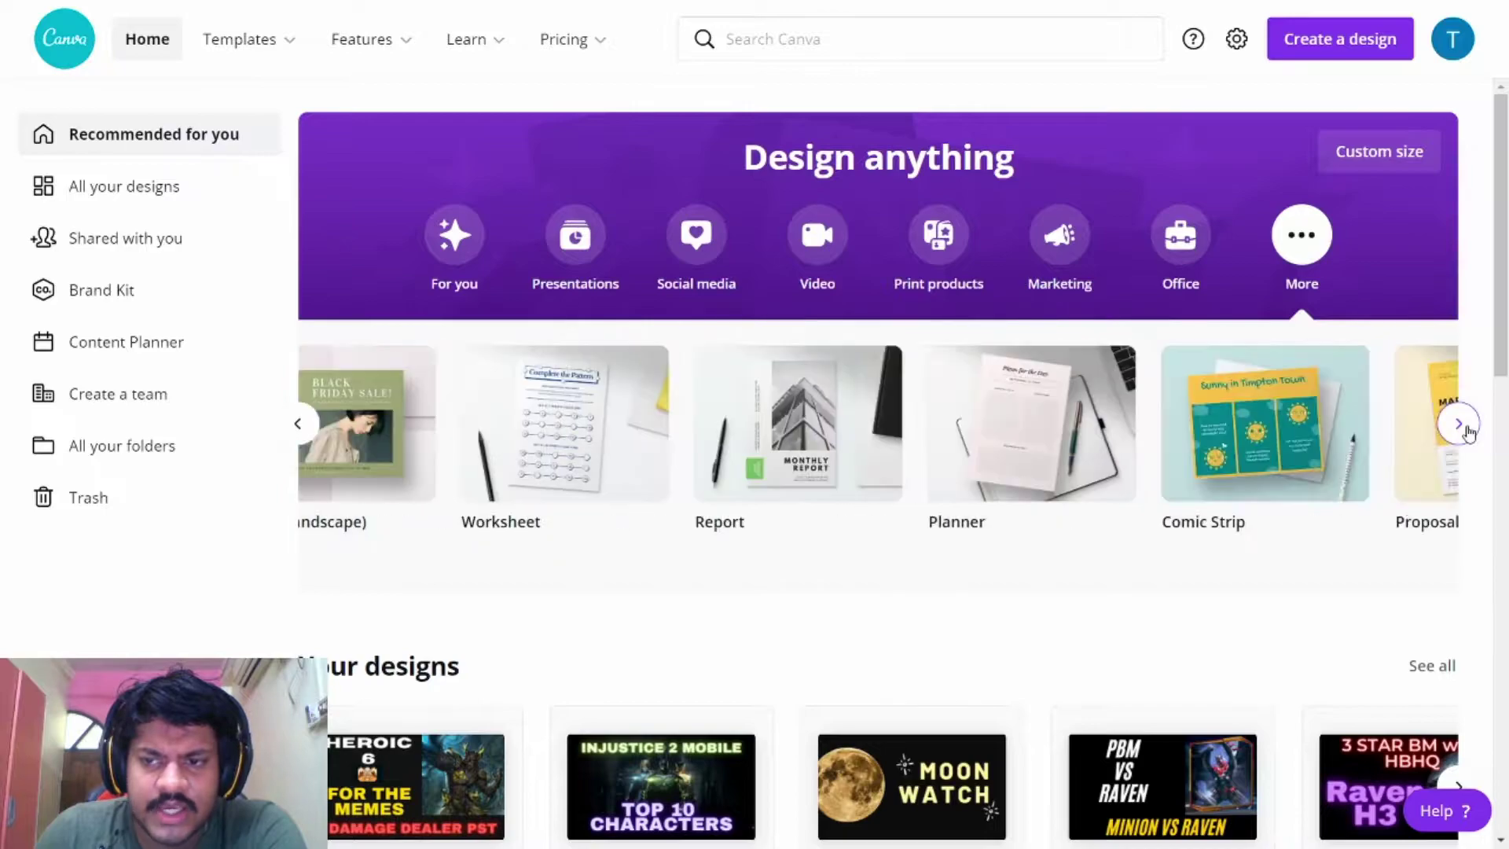
{"action": "left_click", "coordinate": [1467, 432]}
{"action": "left_click", "coordinate": [1466, 431]}
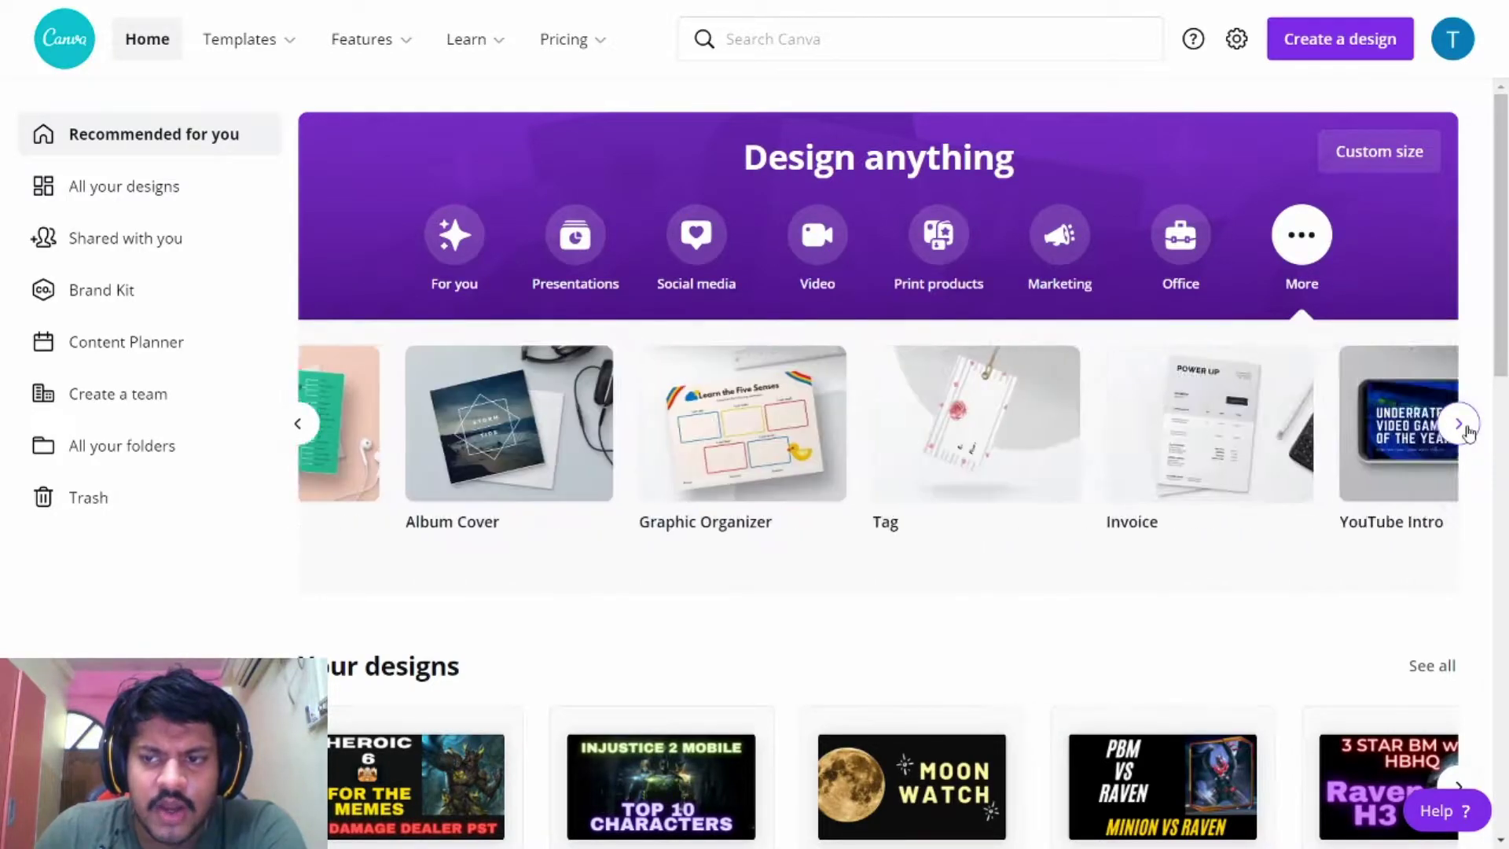
{"action": "left_click", "coordinate": [1467, 432]}
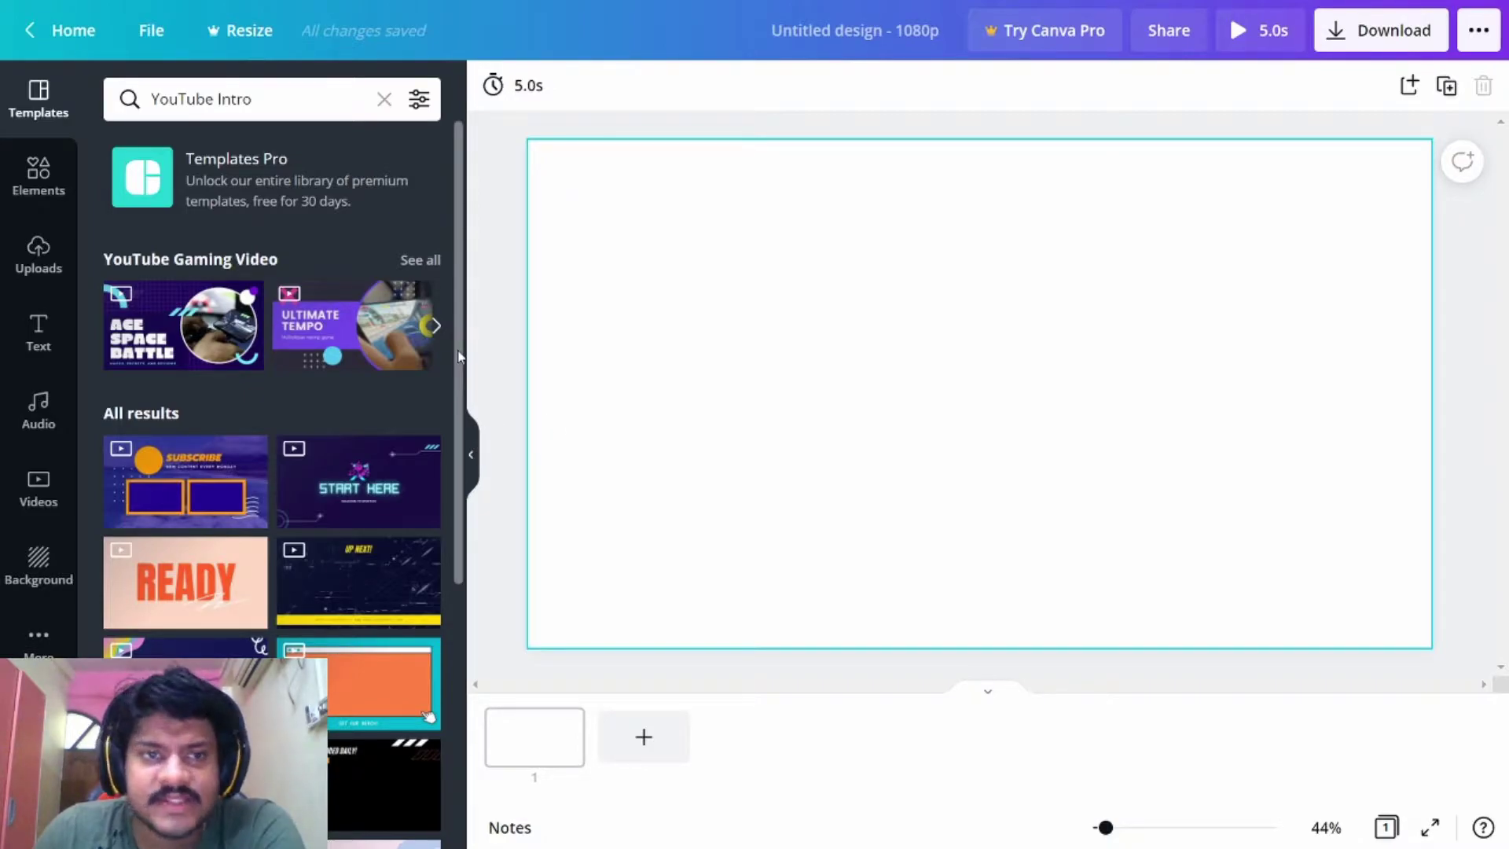
Scroll the YouTube Intro templates list to the Ace Space Battle gaming template.
{"action": "left_click_drag", "start_coordinate": [456, 353], "coordinate": [455, 405]}
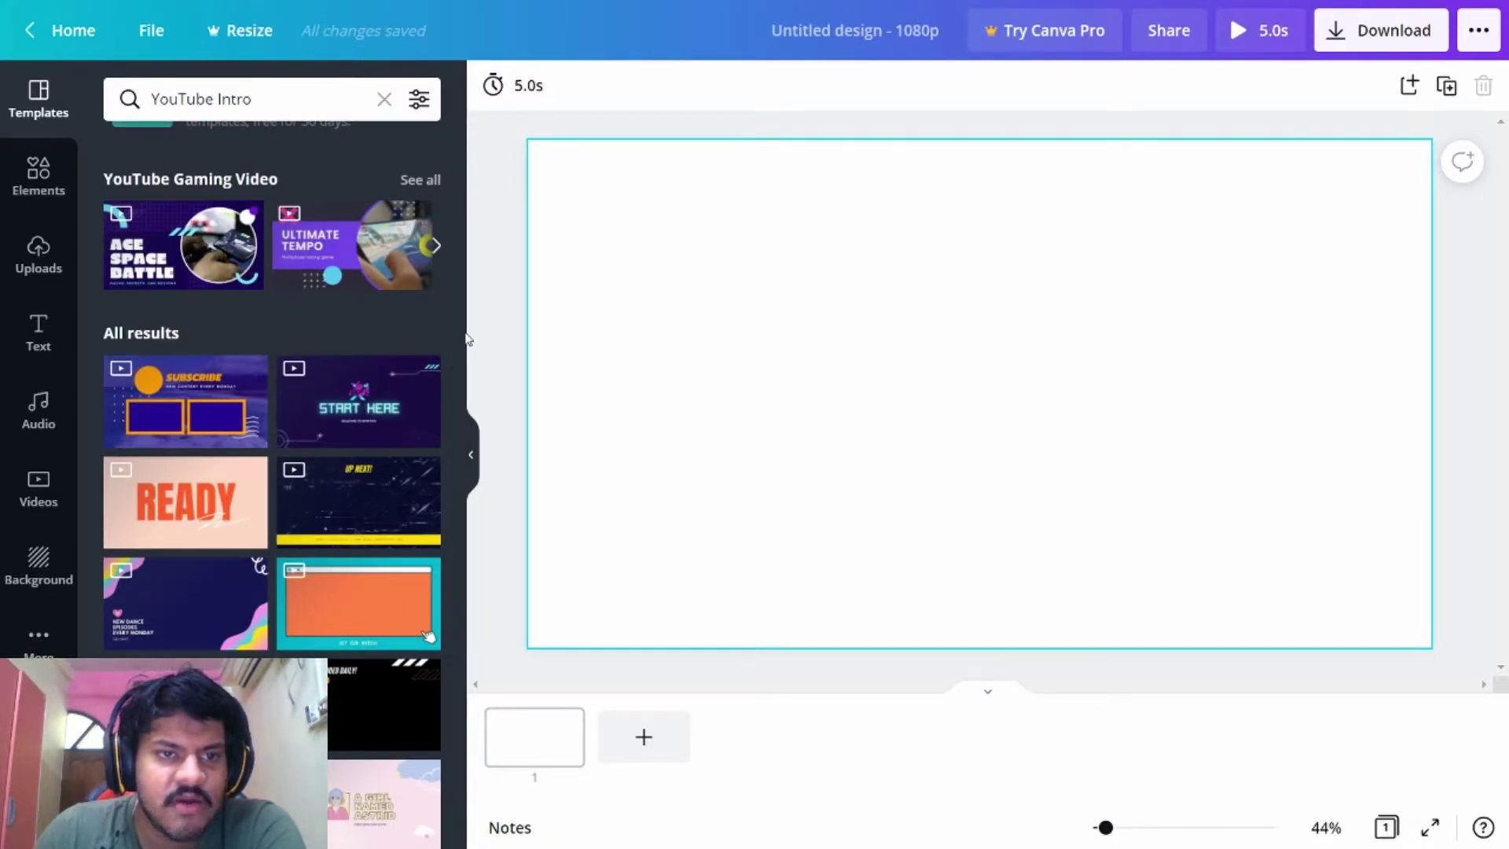
{"action": "left_click_drag", "start_coordinate": [457, 338], "coordinate": [454, 440]}
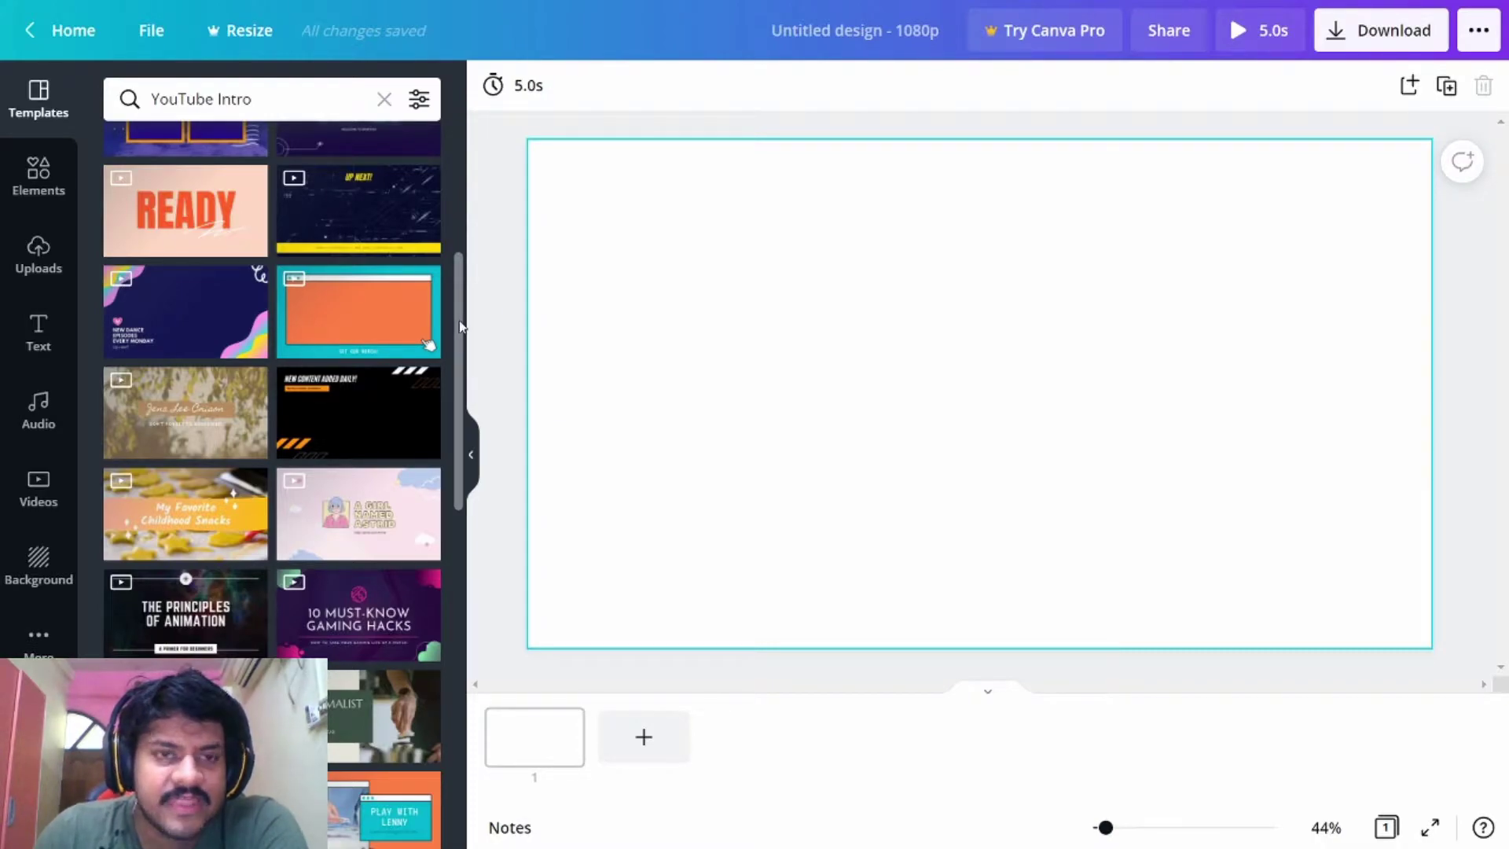
{"action": "left_click_drag", "start_coordinate": [461, 326], "coordinate": [457, 371]}
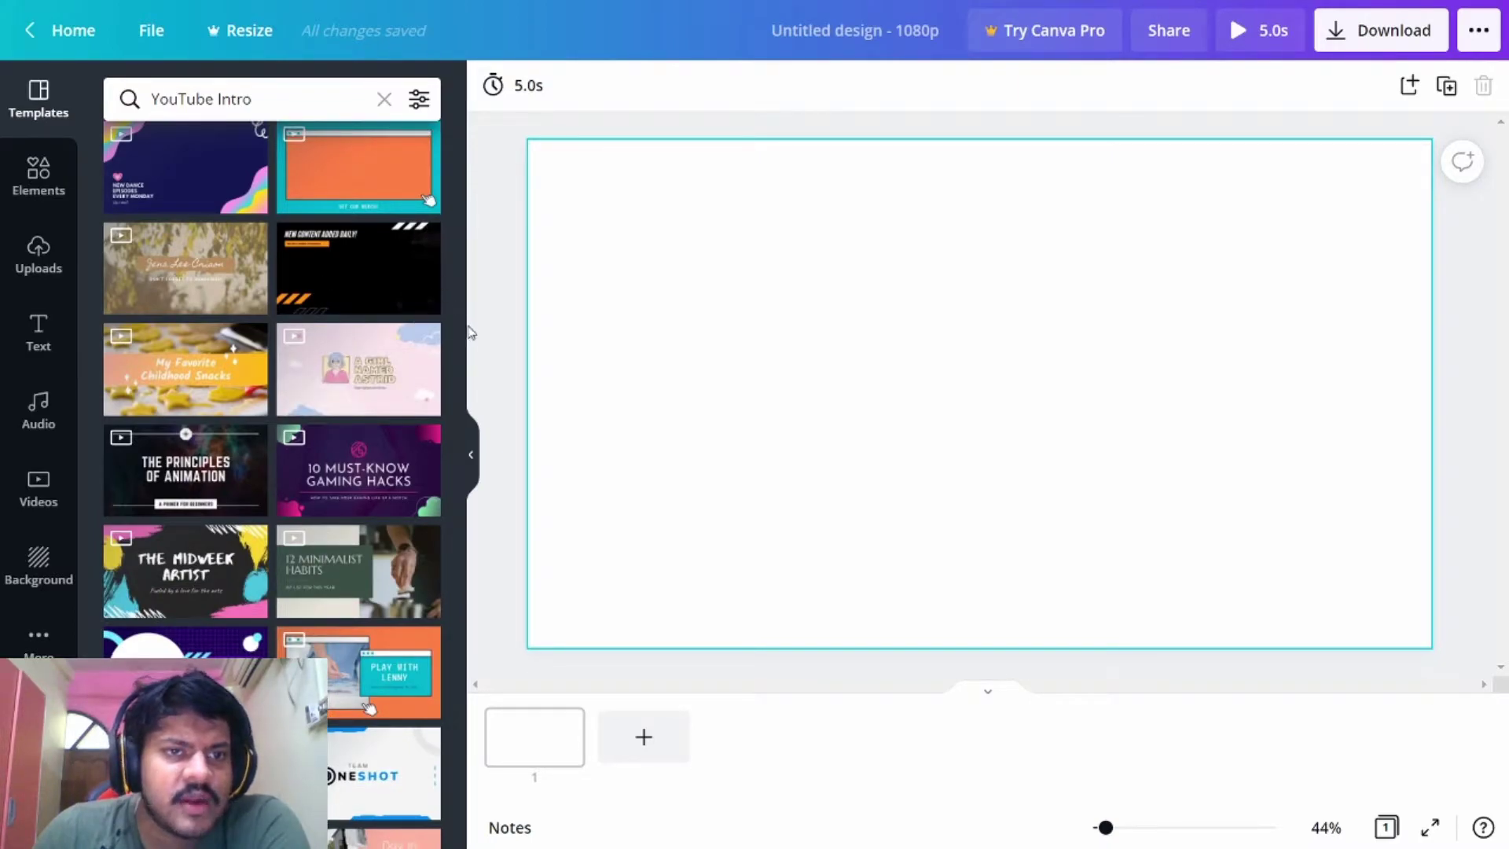
{"action": "left_click_drag", "start_coordinate": [456, 321], "coordinate": [455, 239]}
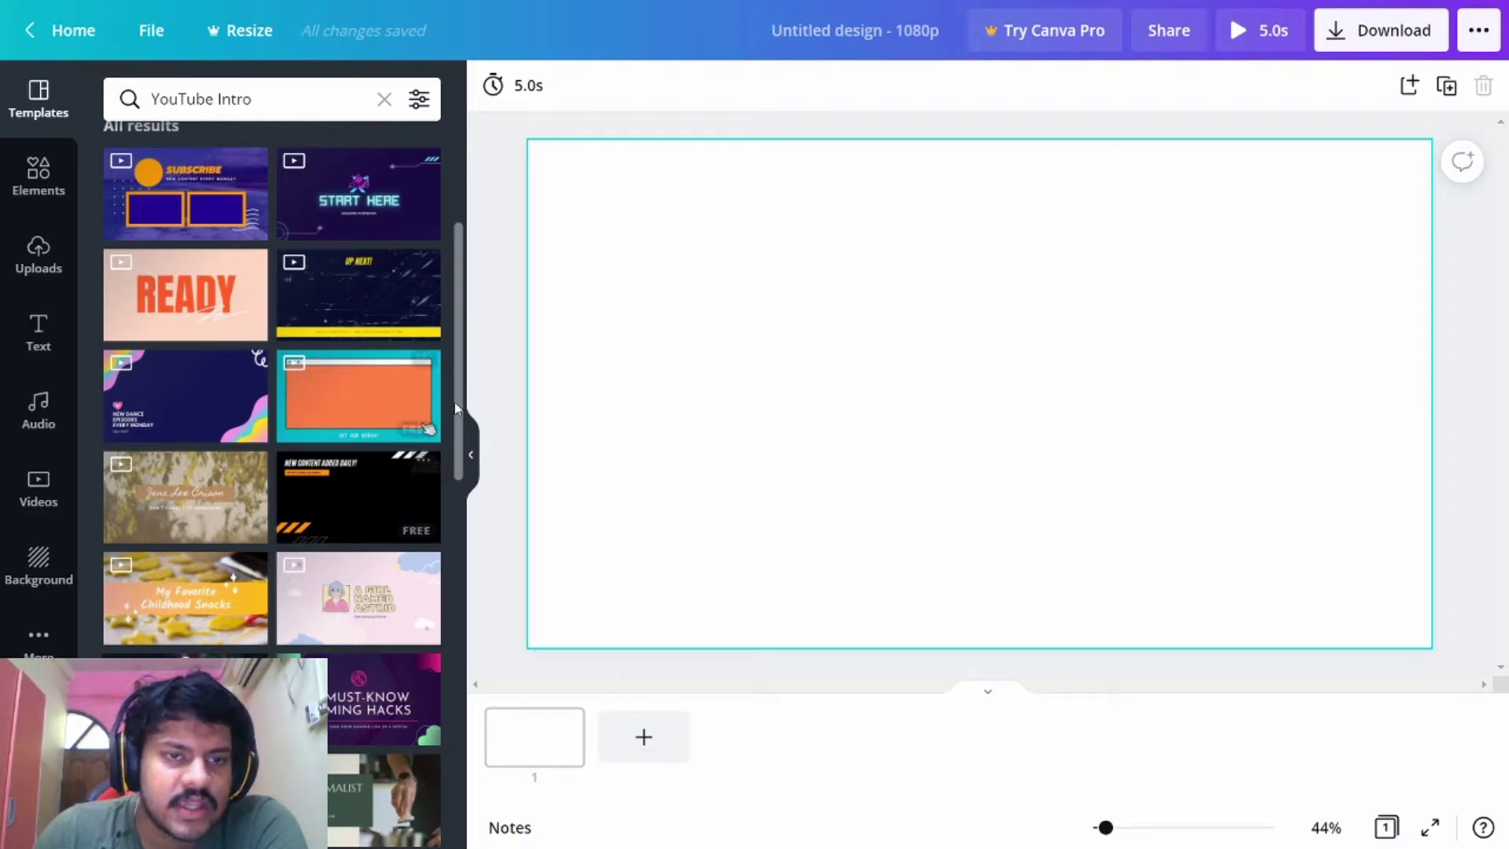
{"action": "left_click_drag", "start_coordinate": [461, 369], "coordinate": [453, 243]}
{"action": "mouse_move", "coordinate": [210, 326]}
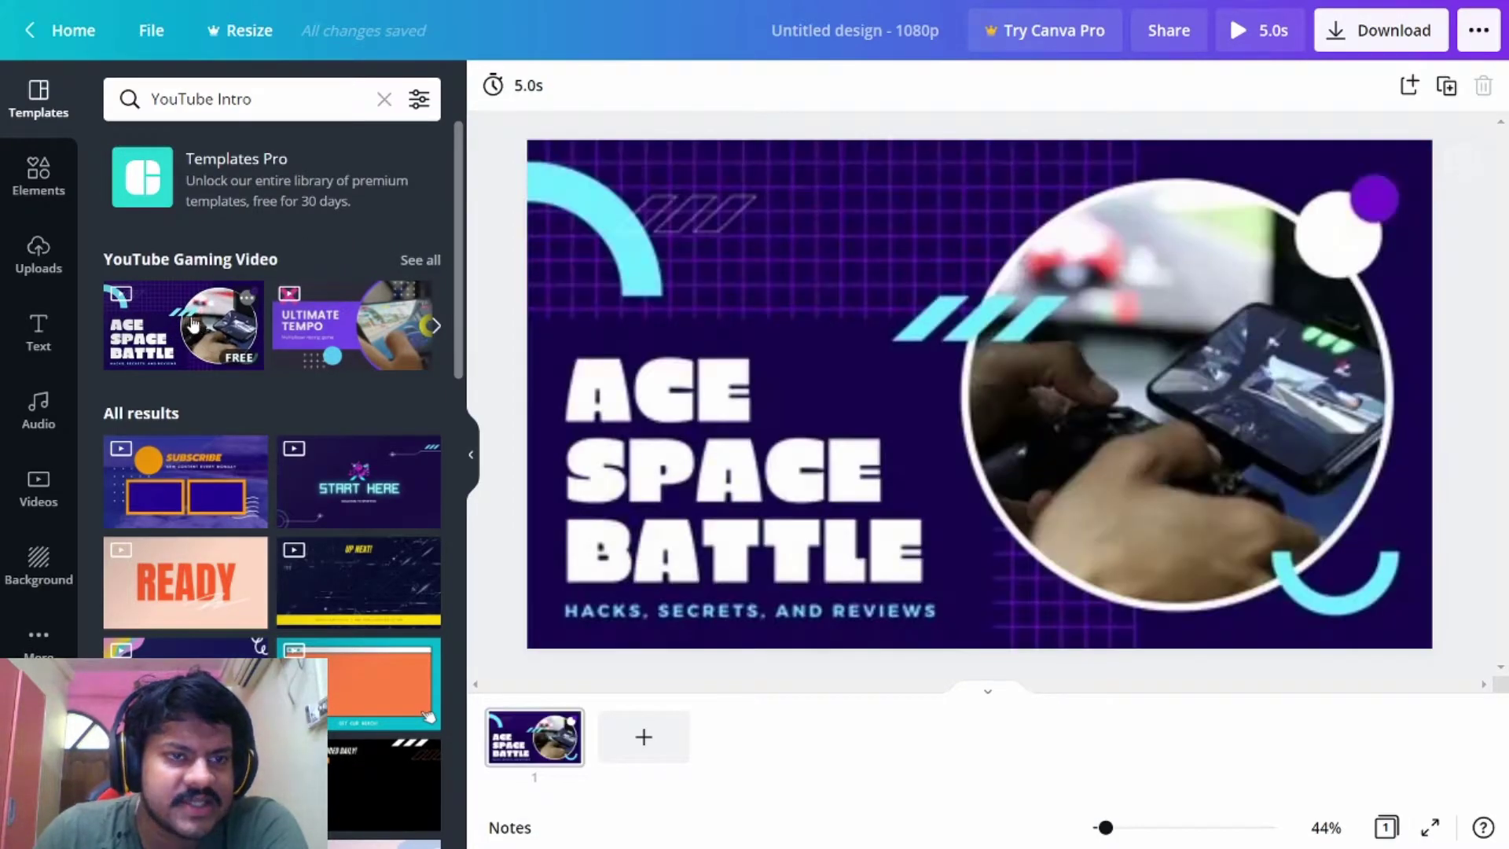
Apply the ACE SPACE BATTLE template and retype its headline as 'GAMING MASTER'.
{"action": "left_click", "coordinate": [210, 326]}
{"action": "left_click", "coordinate": [1000, 488]}
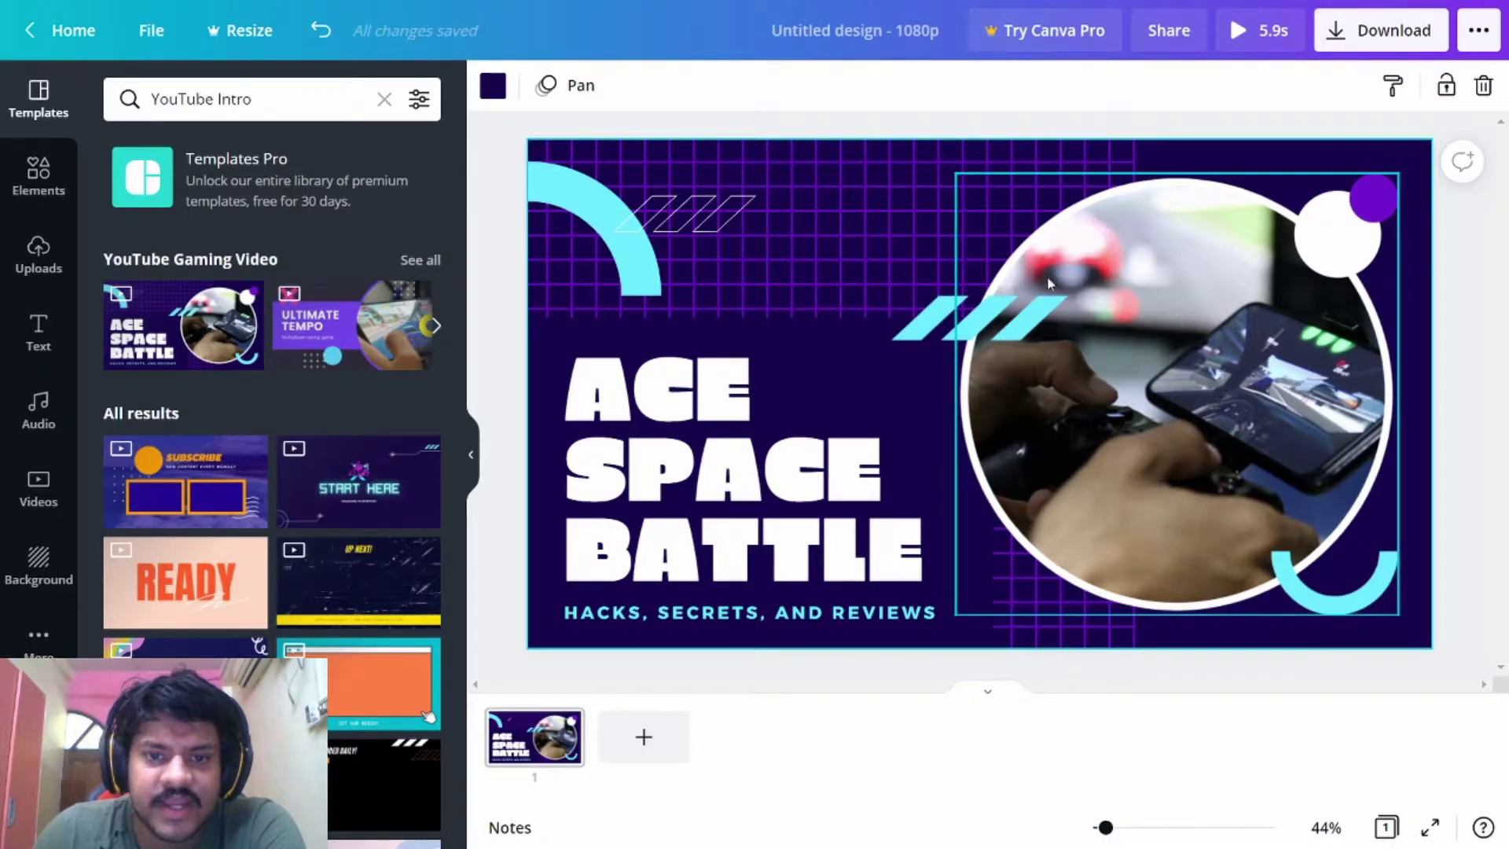
{"action": "left_click", "coordinate": [755, 495]}
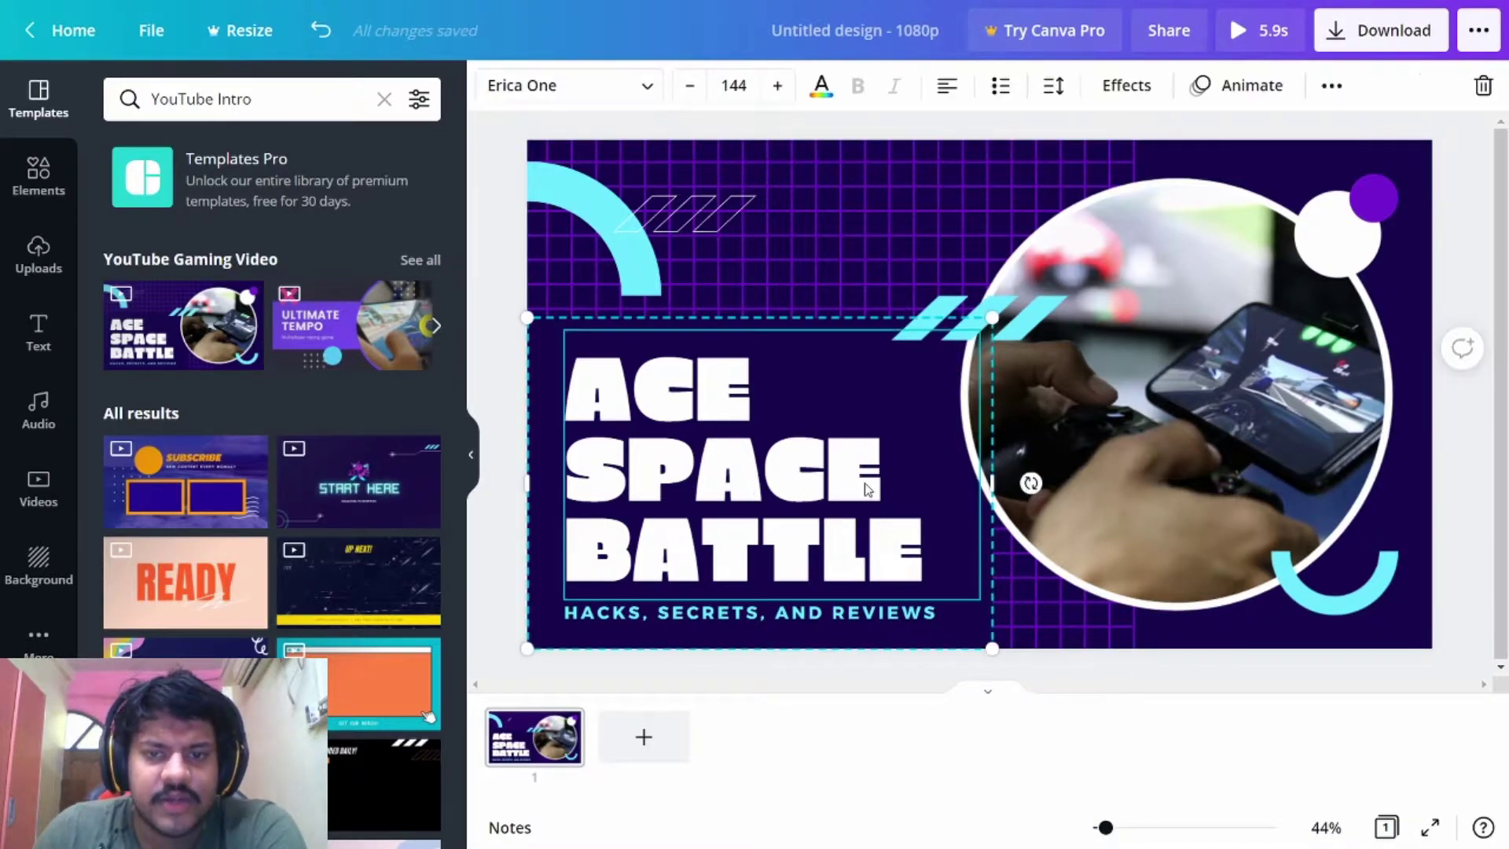
{"action": "double_click", "coordinate": [912, 525]}
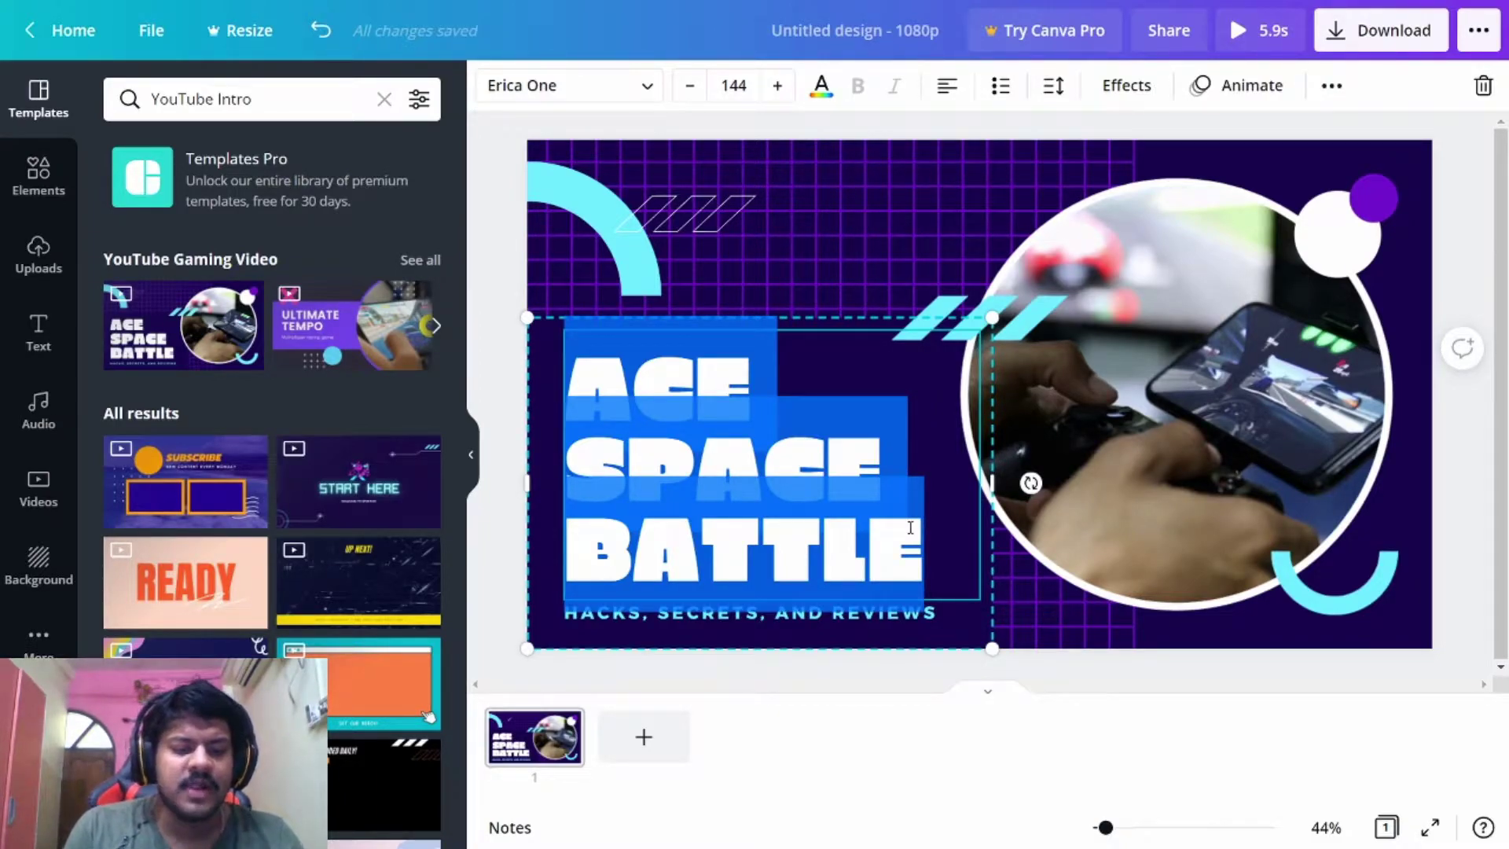
{"action": "type", "text": "GAMING "}
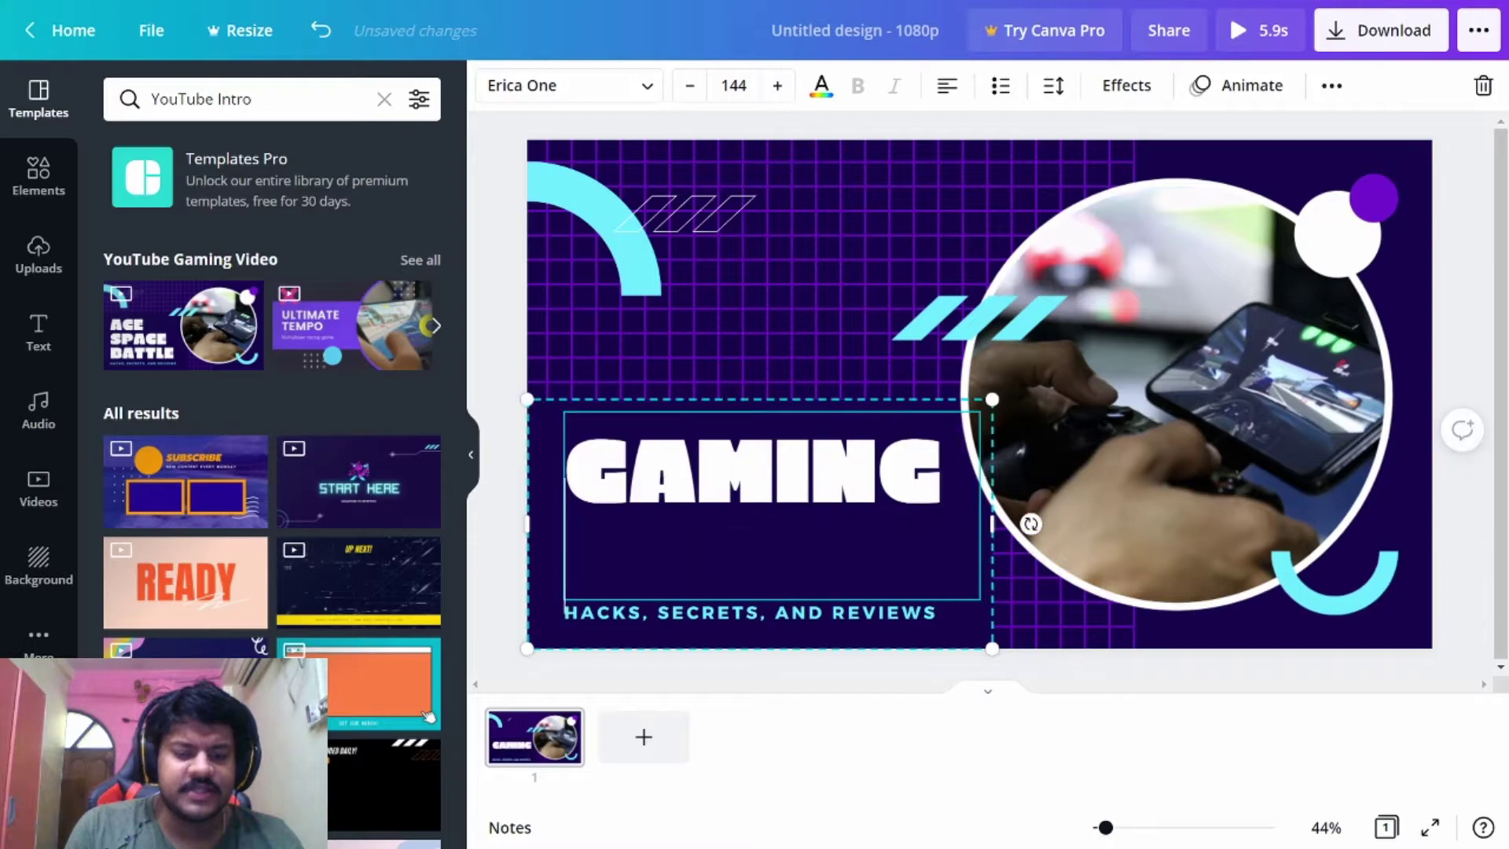
{"action": "type", "text": "MASTER"}
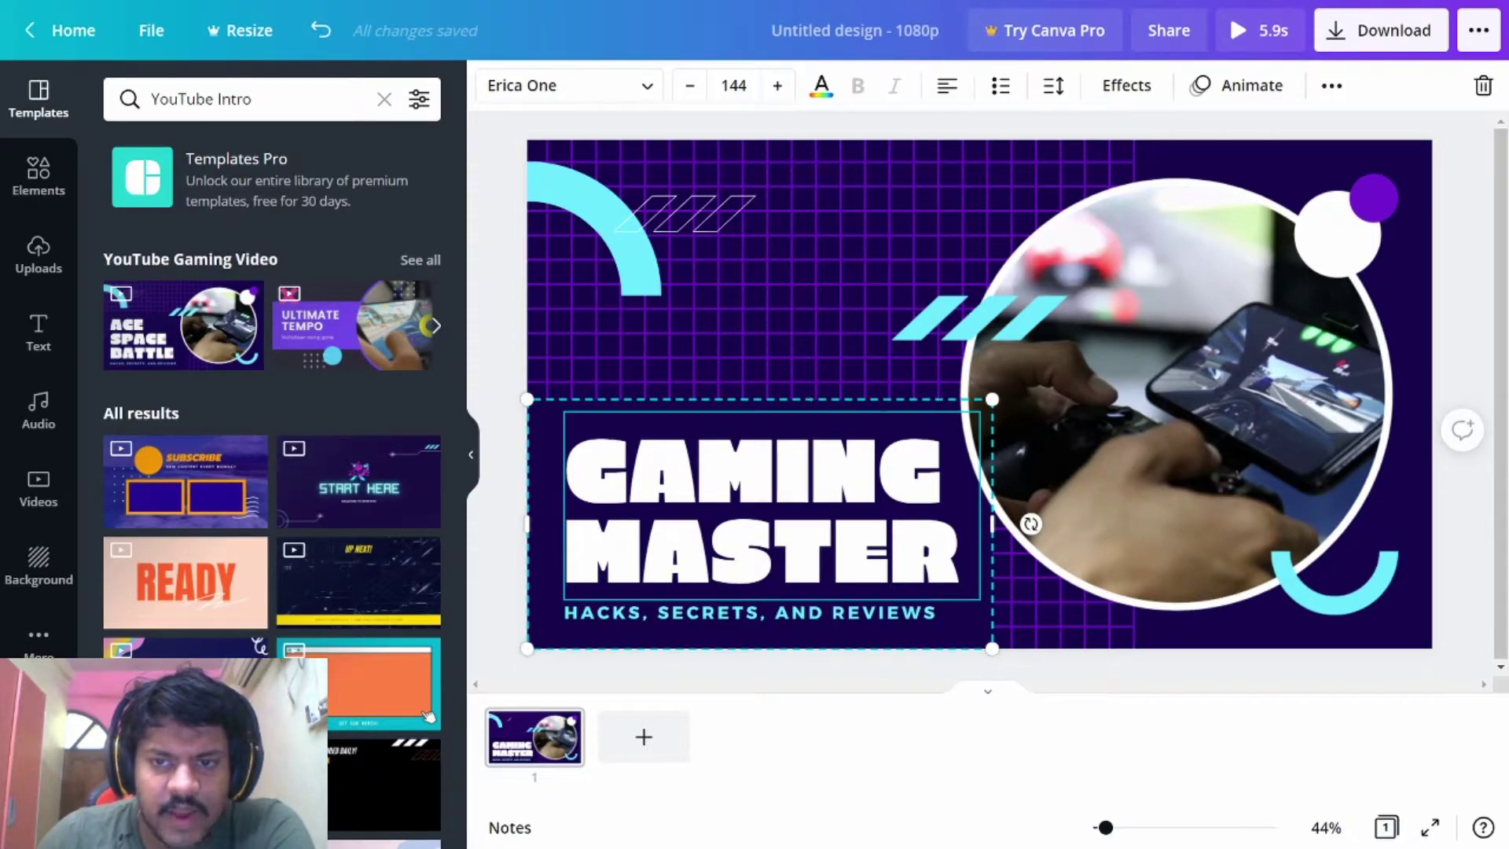
{"action": "left_click", "coordinate": [845, 310]}
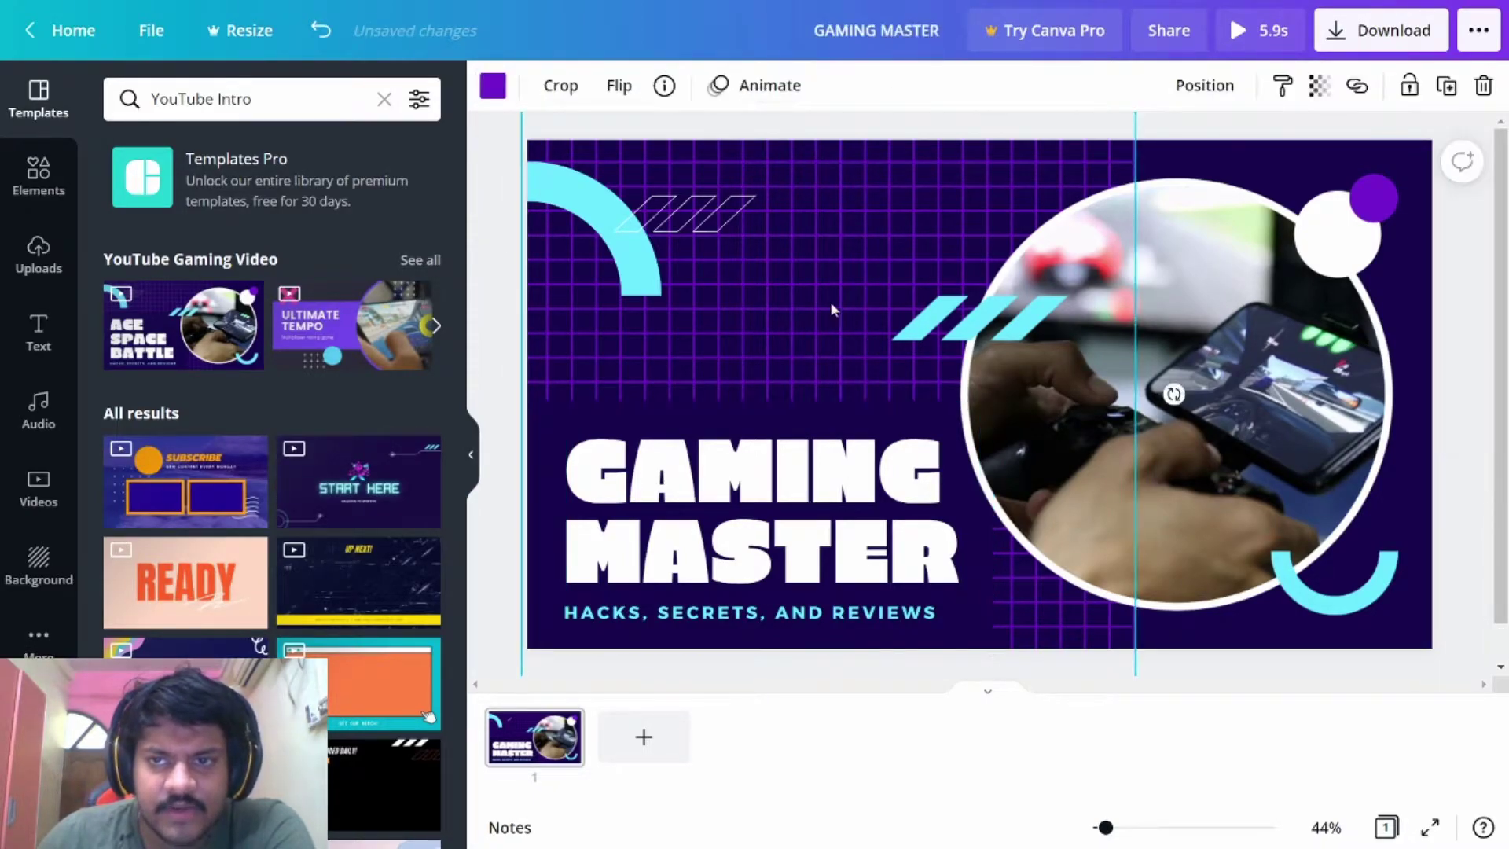
Recolour the grid white and set the page background to black (#000000) with a custom colour.
{"action": "left_click", "coordinate": [502, 92]}
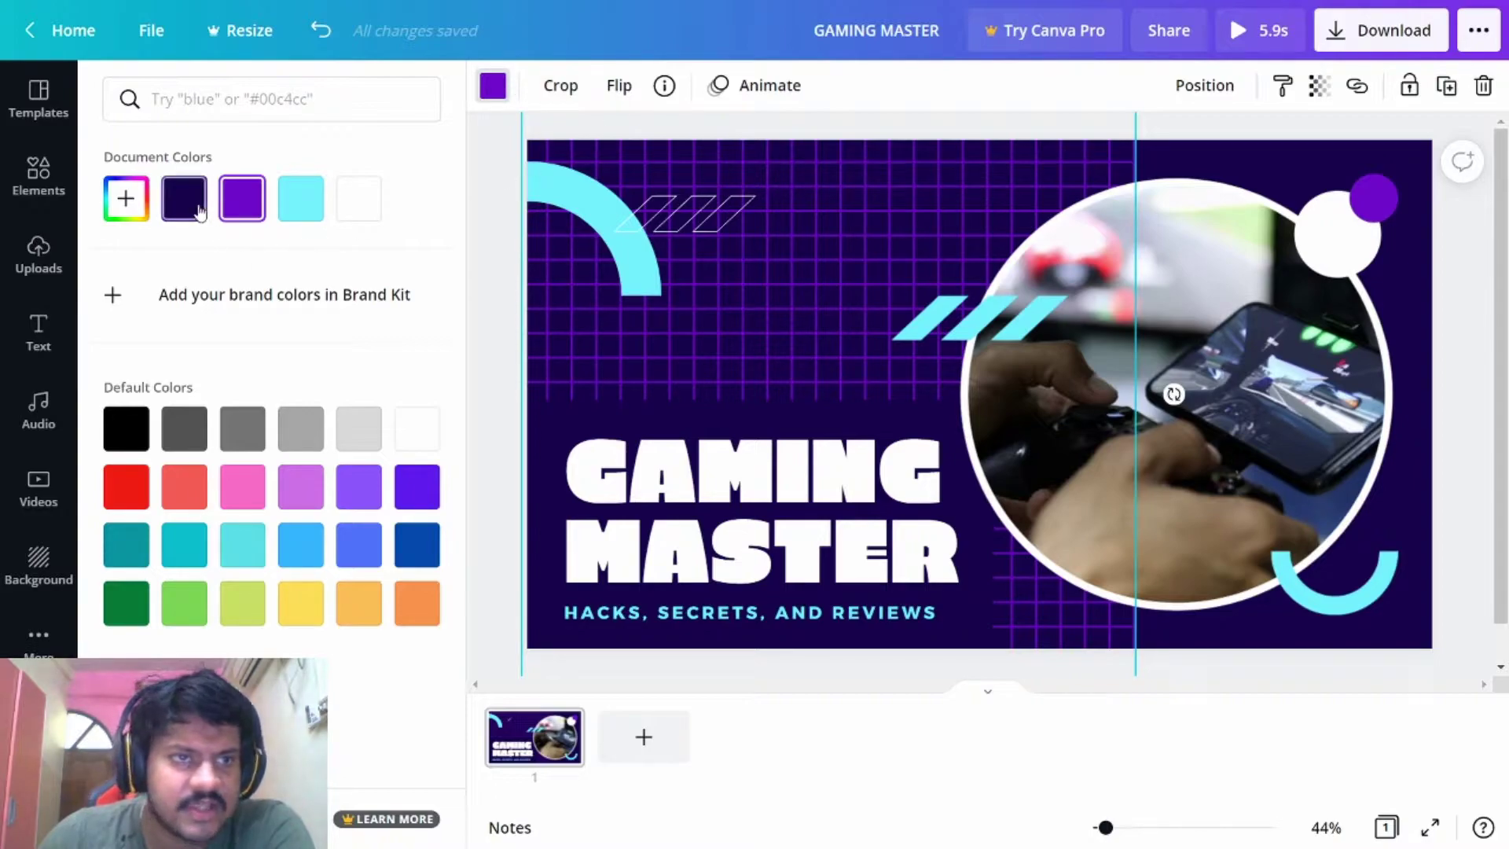
{"action": "left_click", "coordinate": [355, 200]}
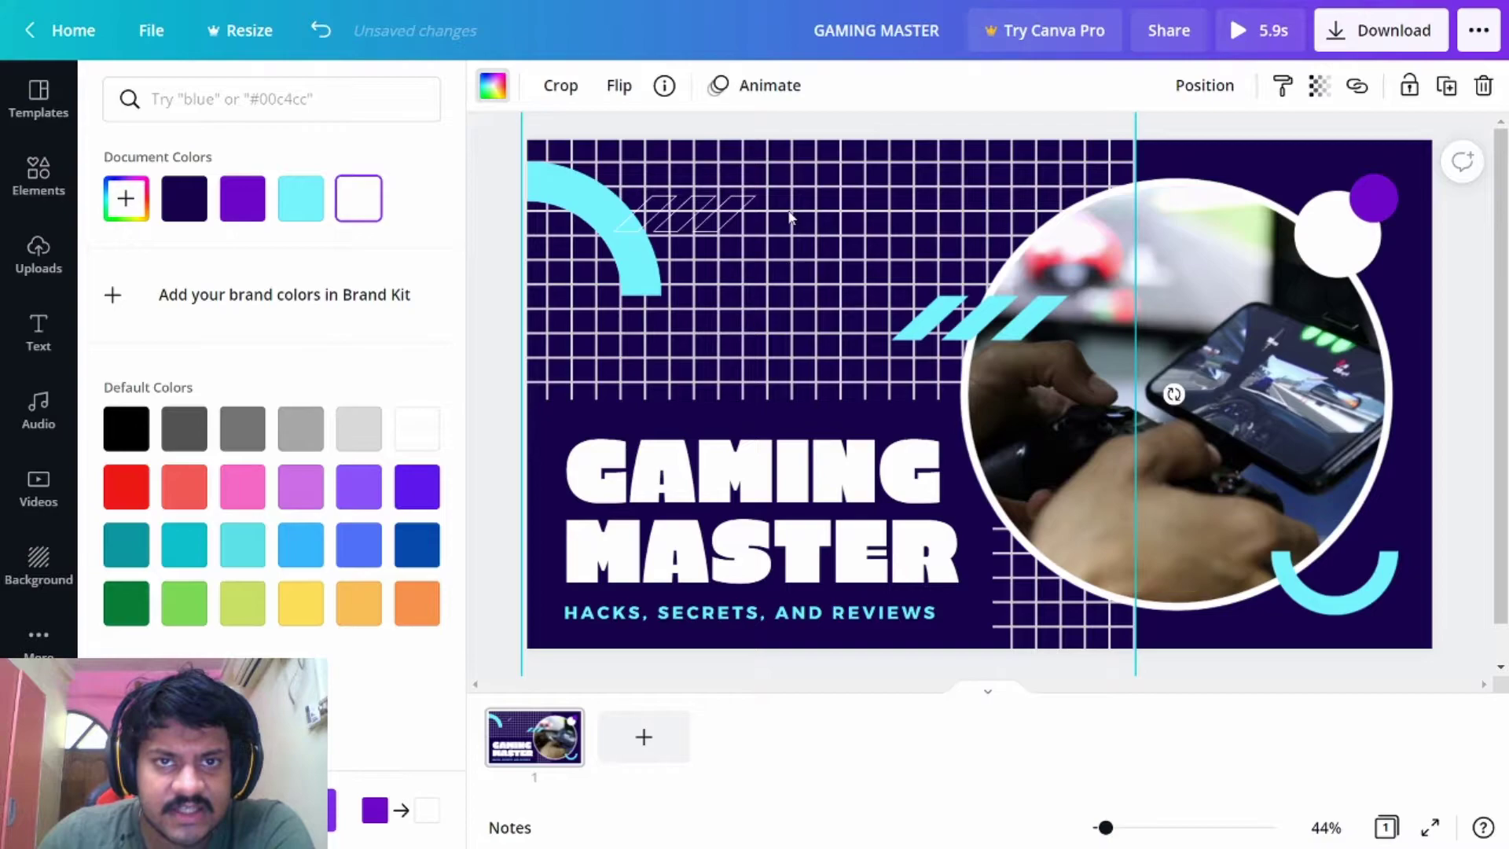
{"action": "key", "text": "Escape"}
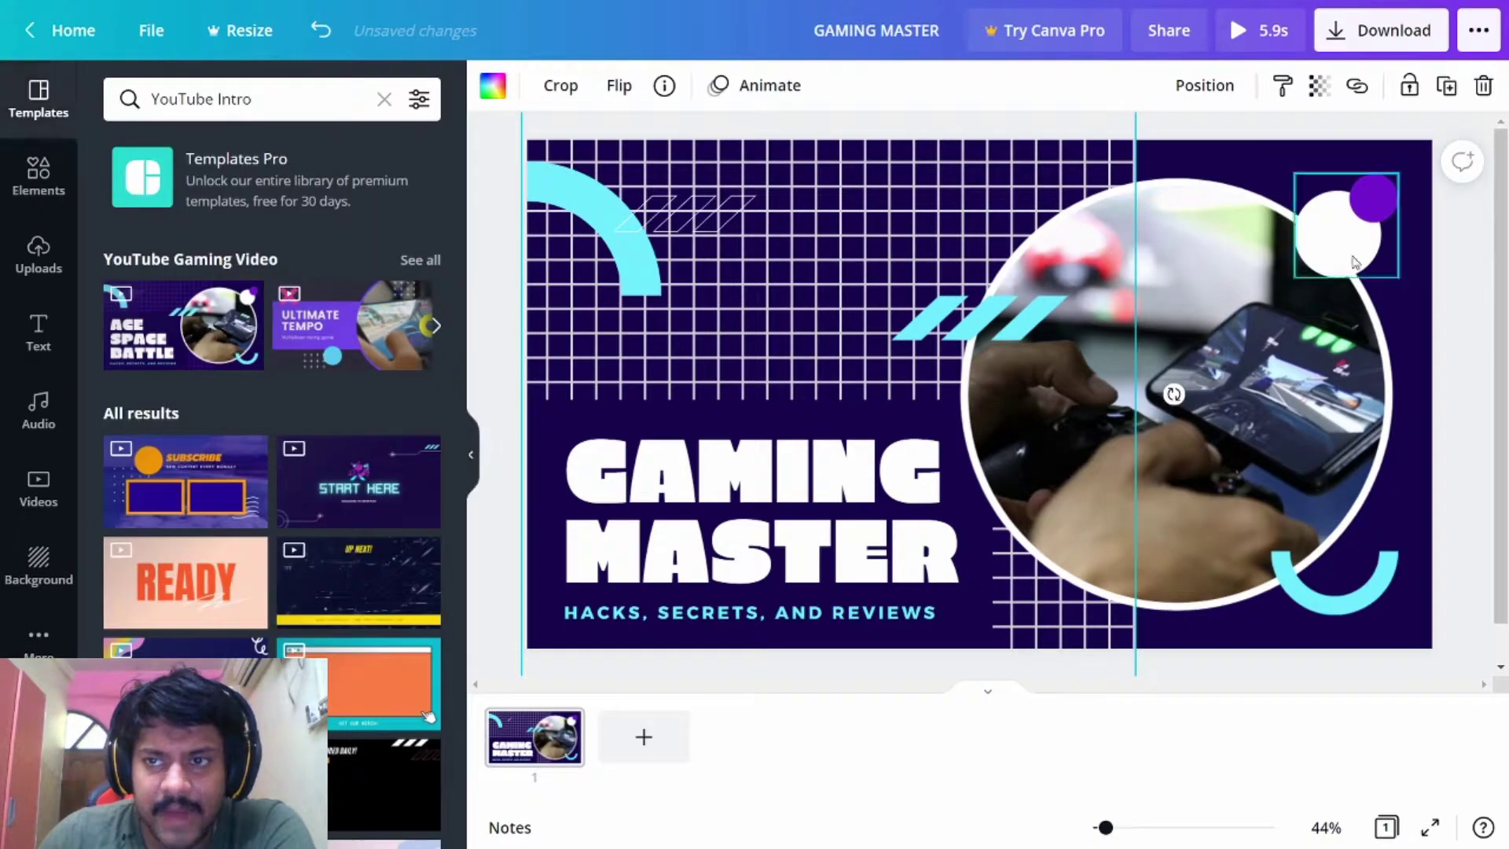
{"action": "left_click", "coordinate": [1393, 647]}
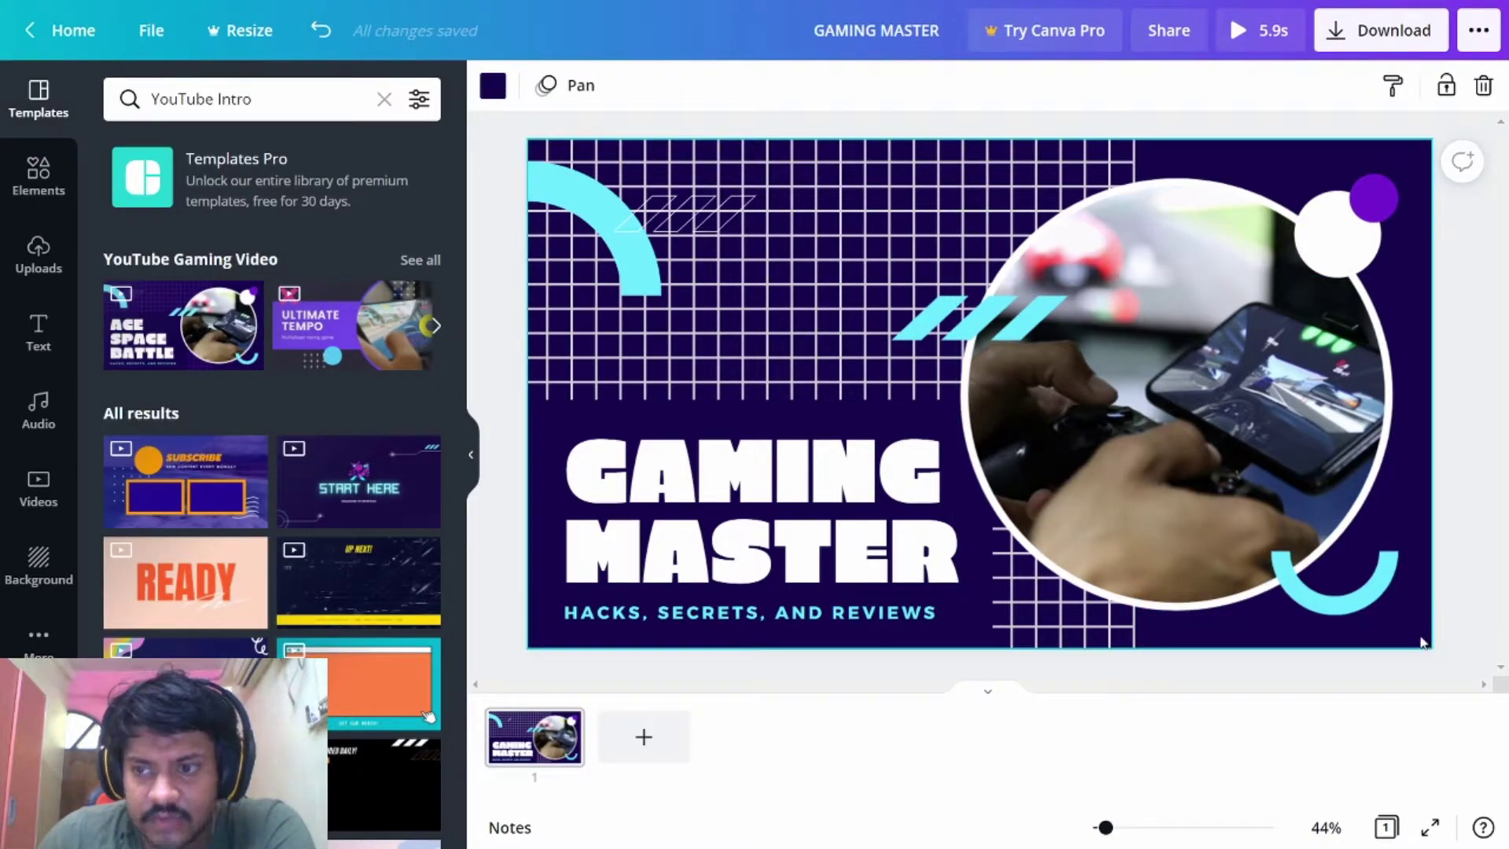
{"action": "left_click", "coordinate": [493, 85]}
{"action": "left_click", "coordinate": [238, 208]}
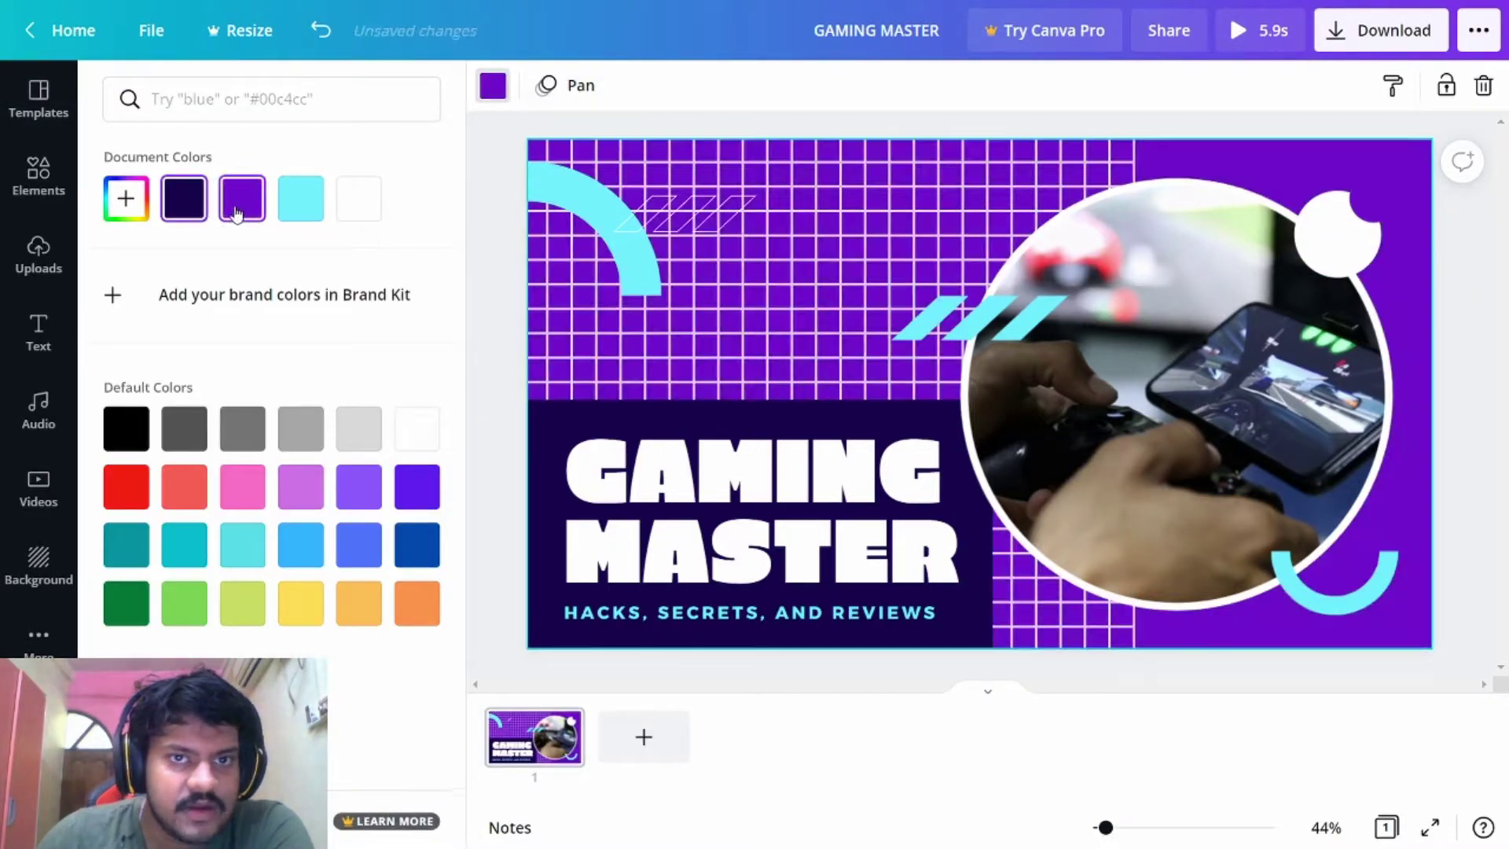
{"action": "left_click", "coordinate": [288, 213]}
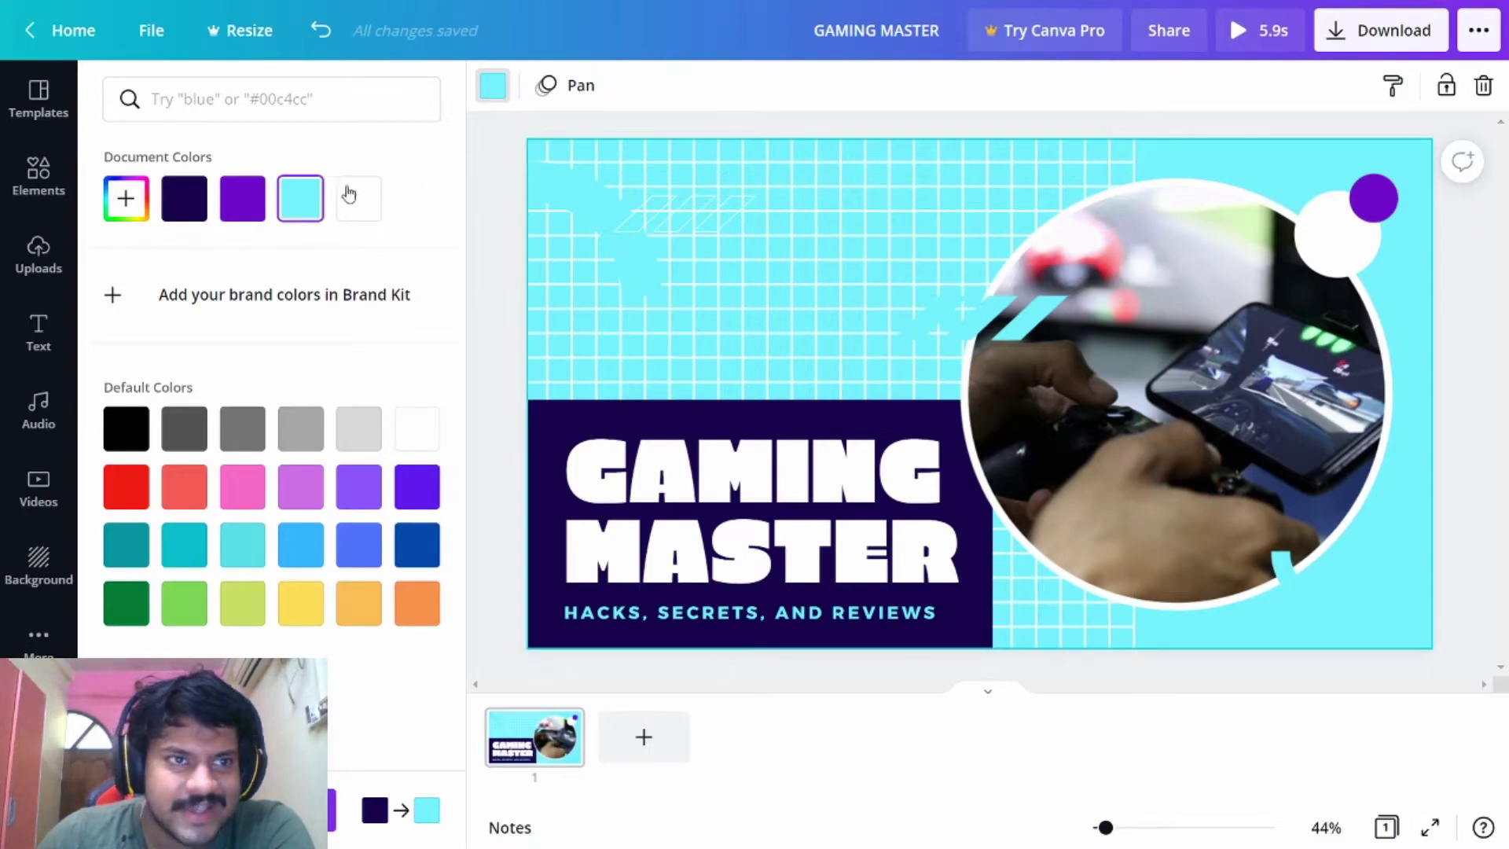
{"action": "left_click", "coordinate": [126, 197]}
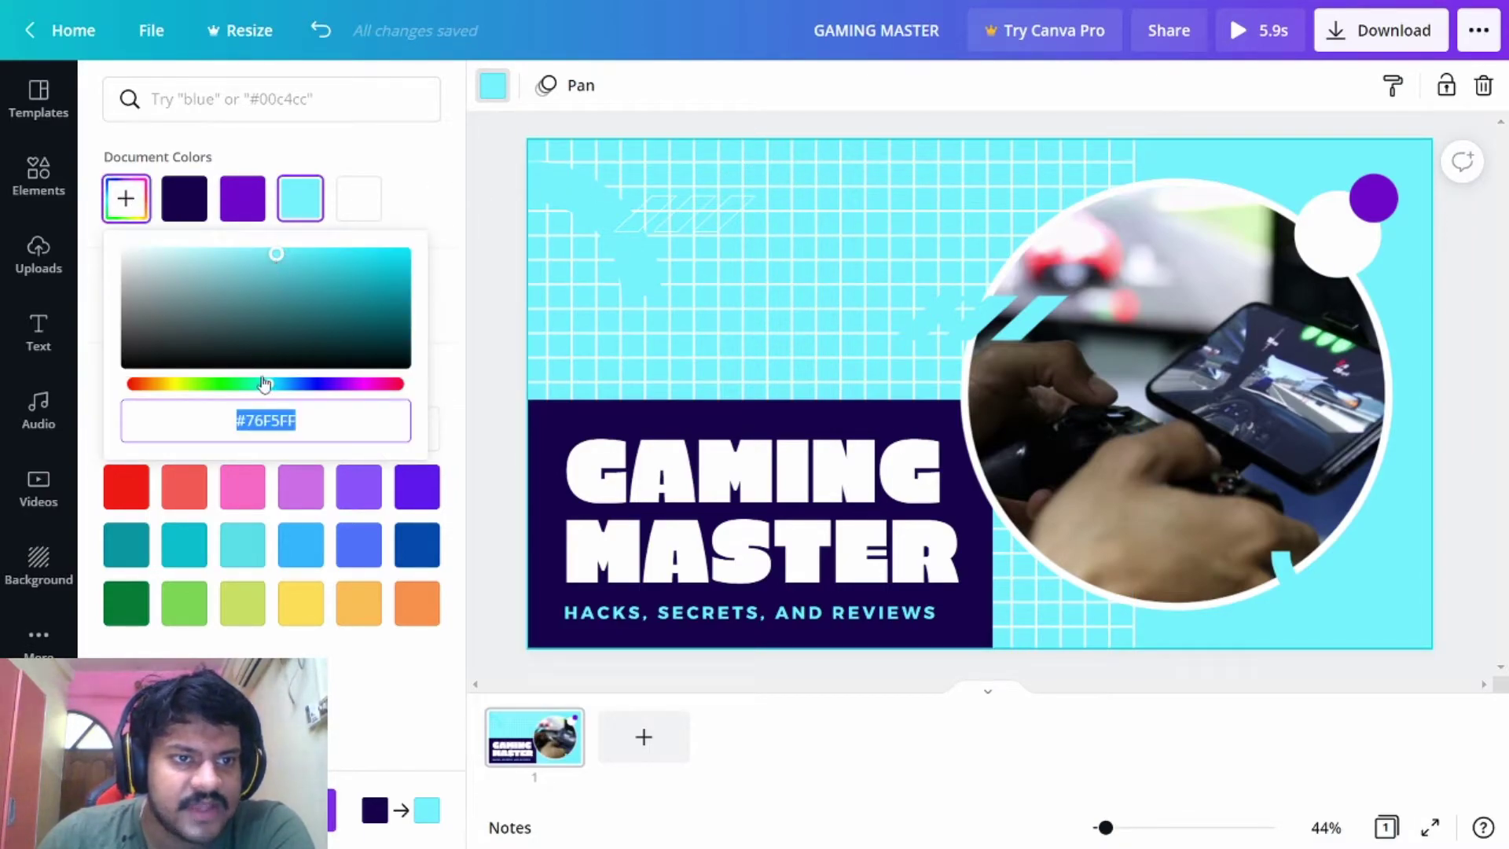
{"action": "left_click_drag", "start_coordinate": [264, 384], "coordinate": [132, 389]}
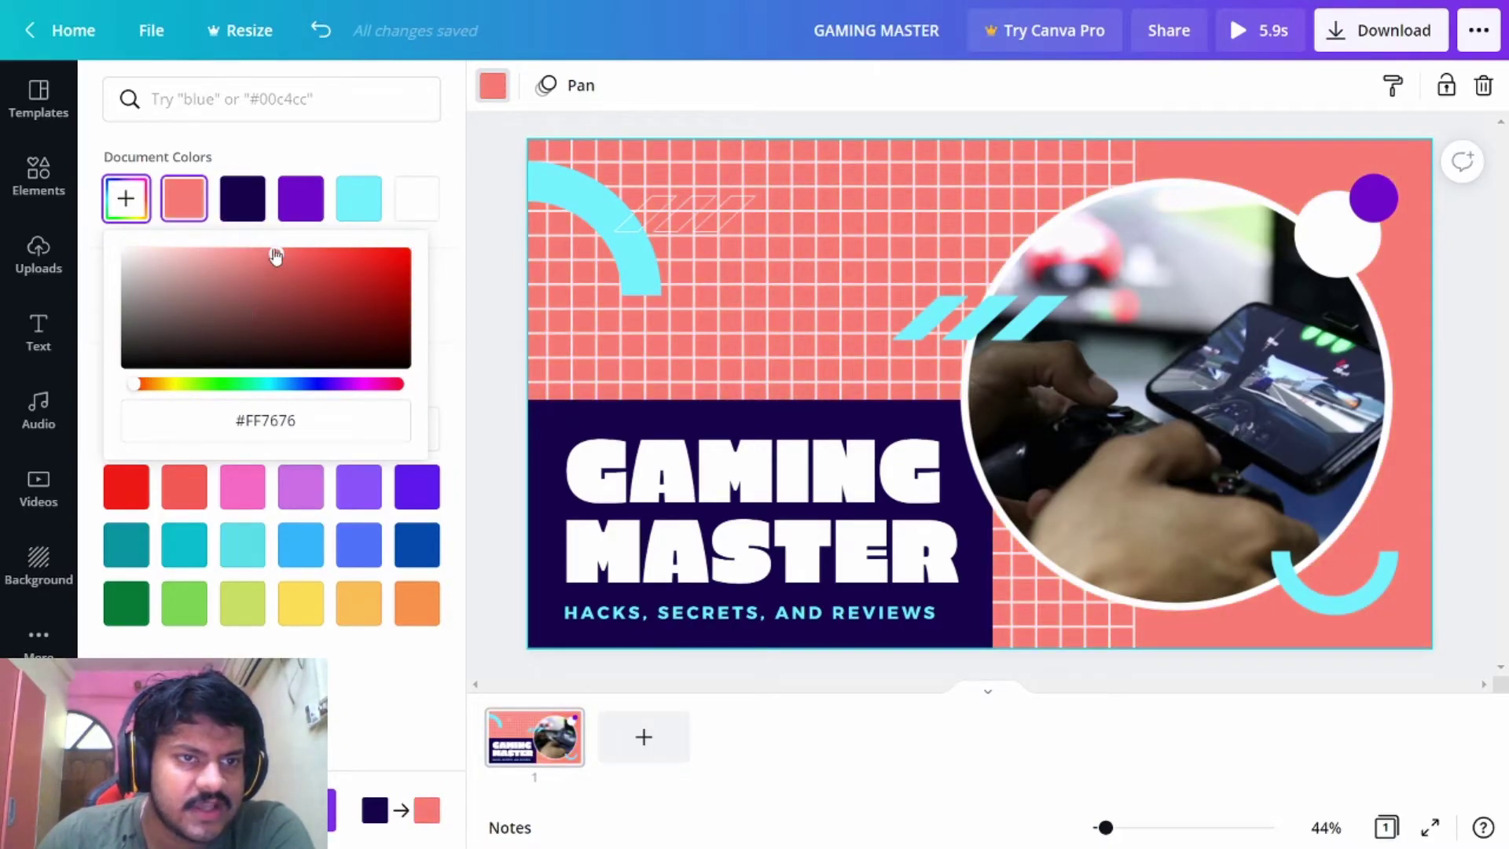
{"action": "left_click_drag", "start_coordinate": [276, 251], "coordinate": [127, 363]}
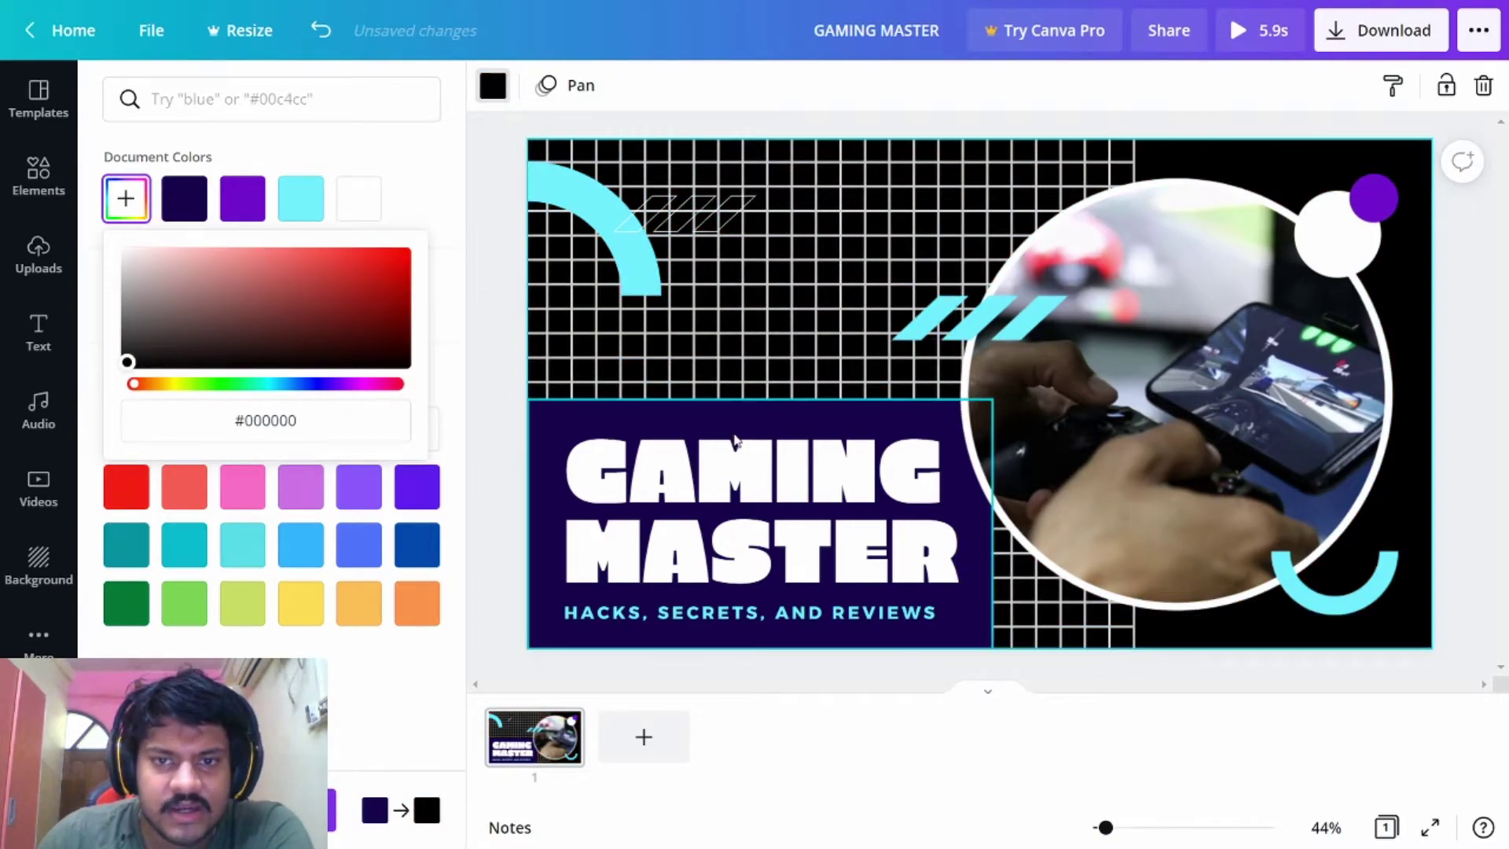
Turn the navy box behind the GAMING MASTER title red.
{"action": "left_click", "coordinate": [739, 441]}
{"action": "left_click", "coordinate": [537, 496]}
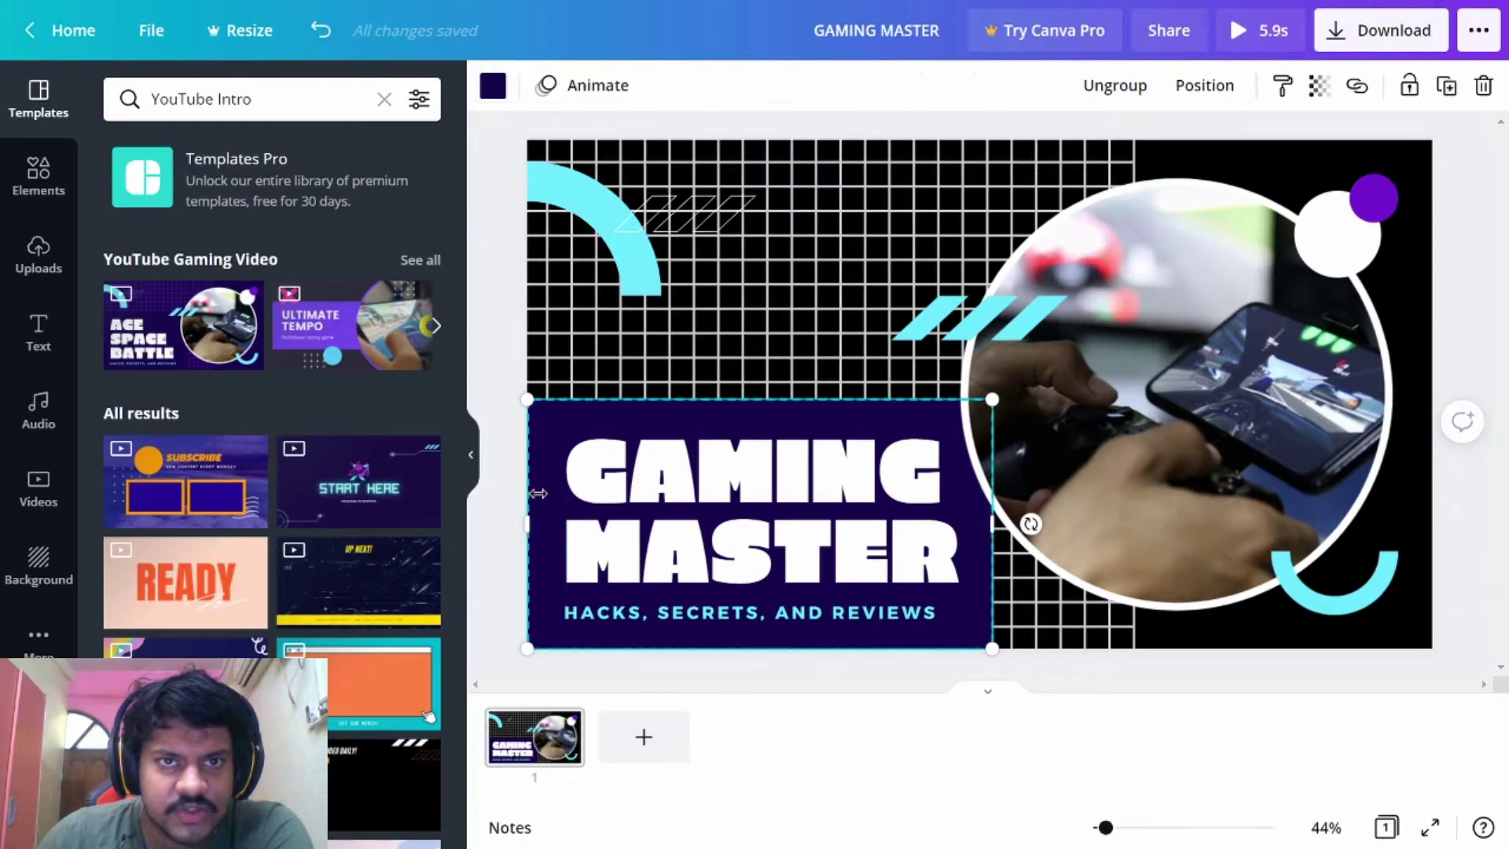
{"action": "left_click", "coordinate": [492, 88]}
{"action": "left_click", "coordinate": [127, 480]}
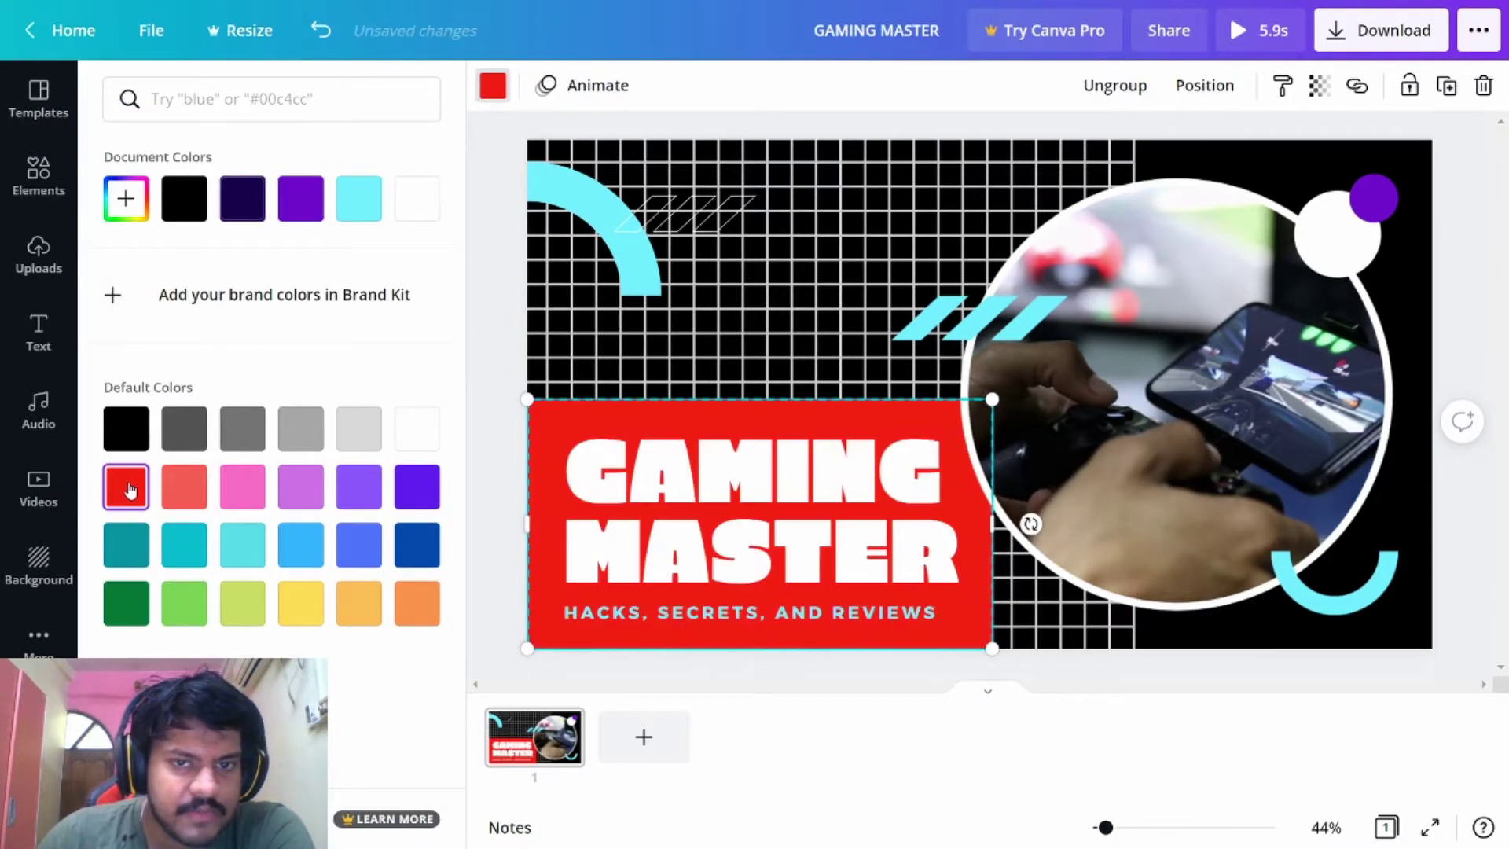
{"action": "left_click", "coordinate": [856, 365]}
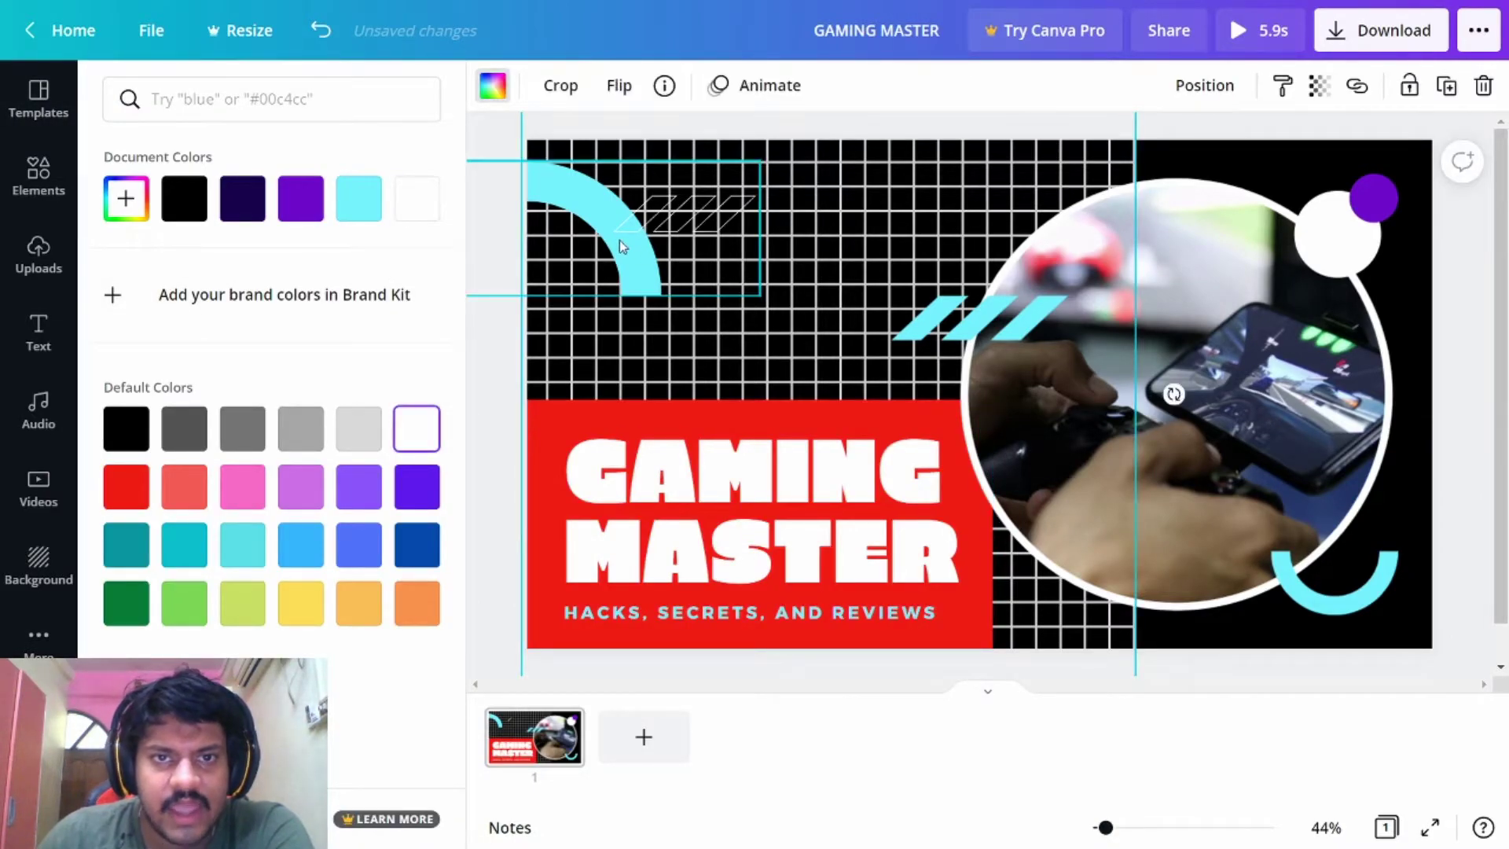
Delete the cyan arc, the white outline stripes and the cyan diagonal slashes from the grid.
{"action": "left_click", "coordinate": [627, 247]}
{"action": "left_click", "coordinate": [638, 227]}
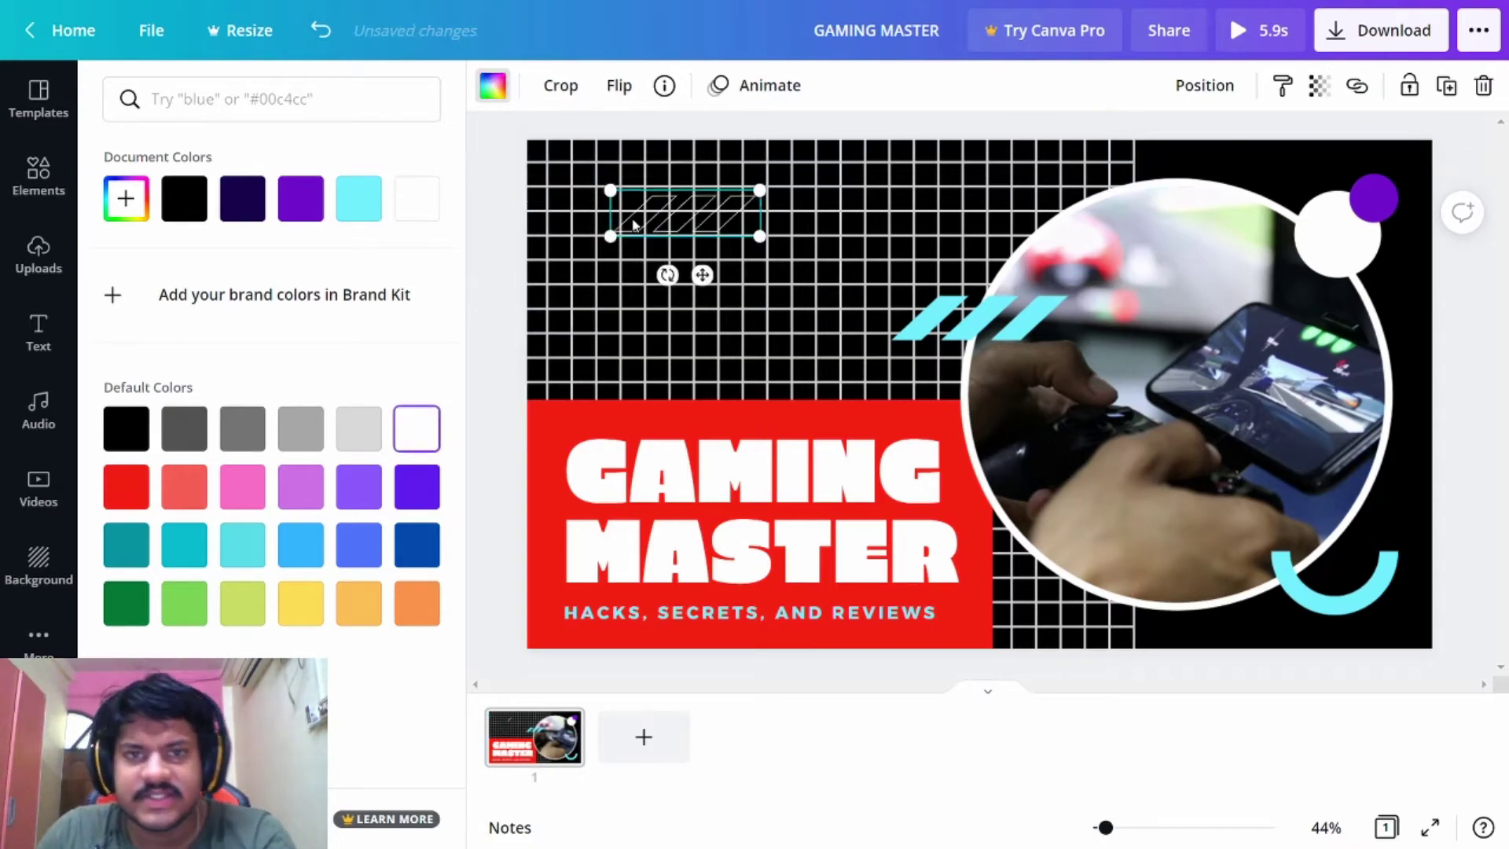
{"action": "key", "text": "Delete"}
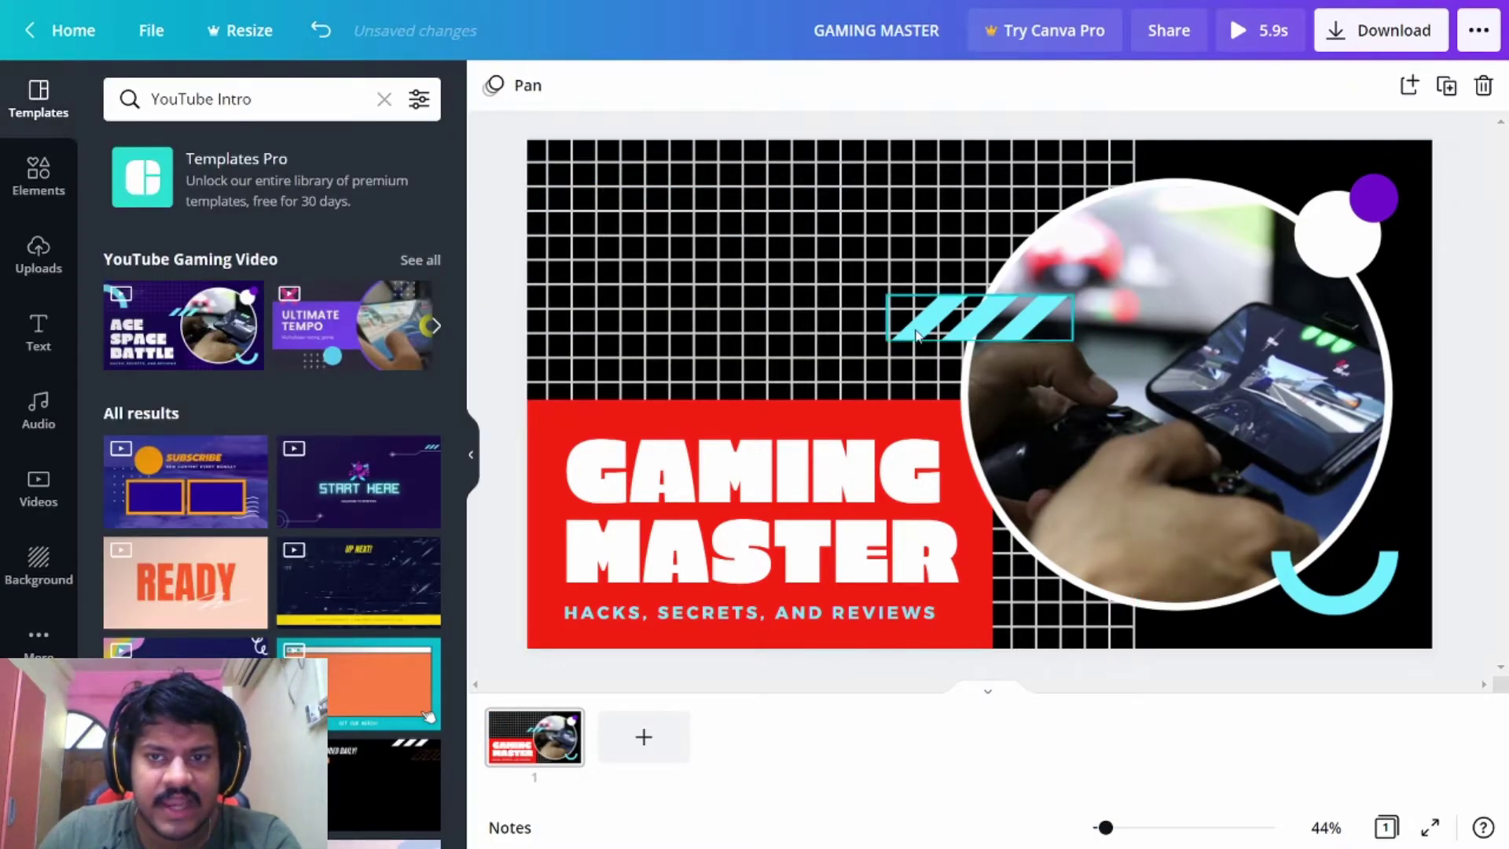
{"action": "left_click", "coordinate": [918, 330]}
{"action": "key", "text": "Delete"}
{"action": "left_click", "coordinate": [1035, 306]}
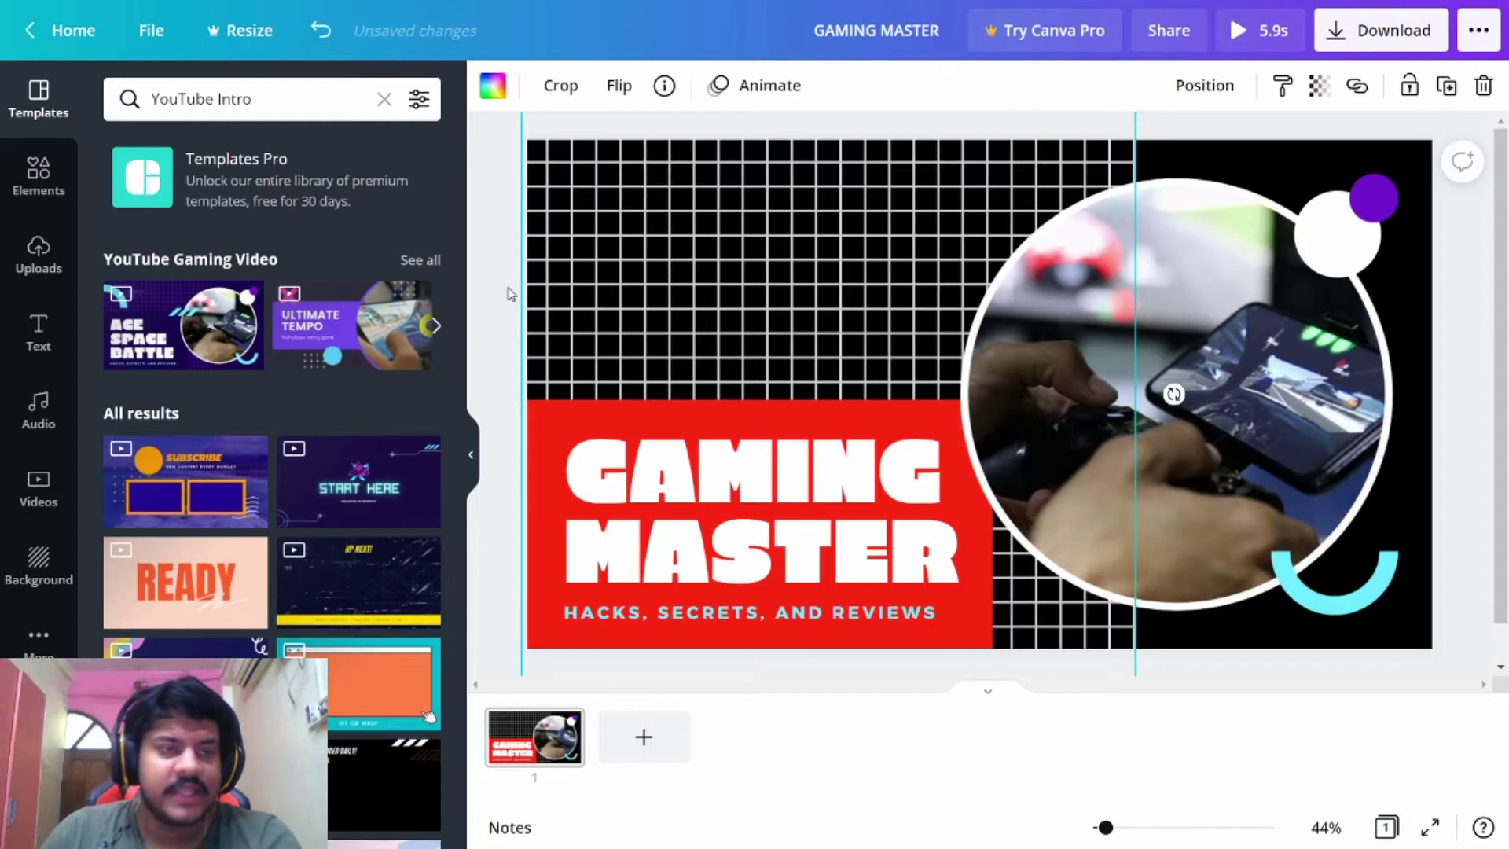
Open the Elements library of lines, shapes and graphics via the sidebar's More list.
{"action": "left_click", "coordinate": [37, 636]}
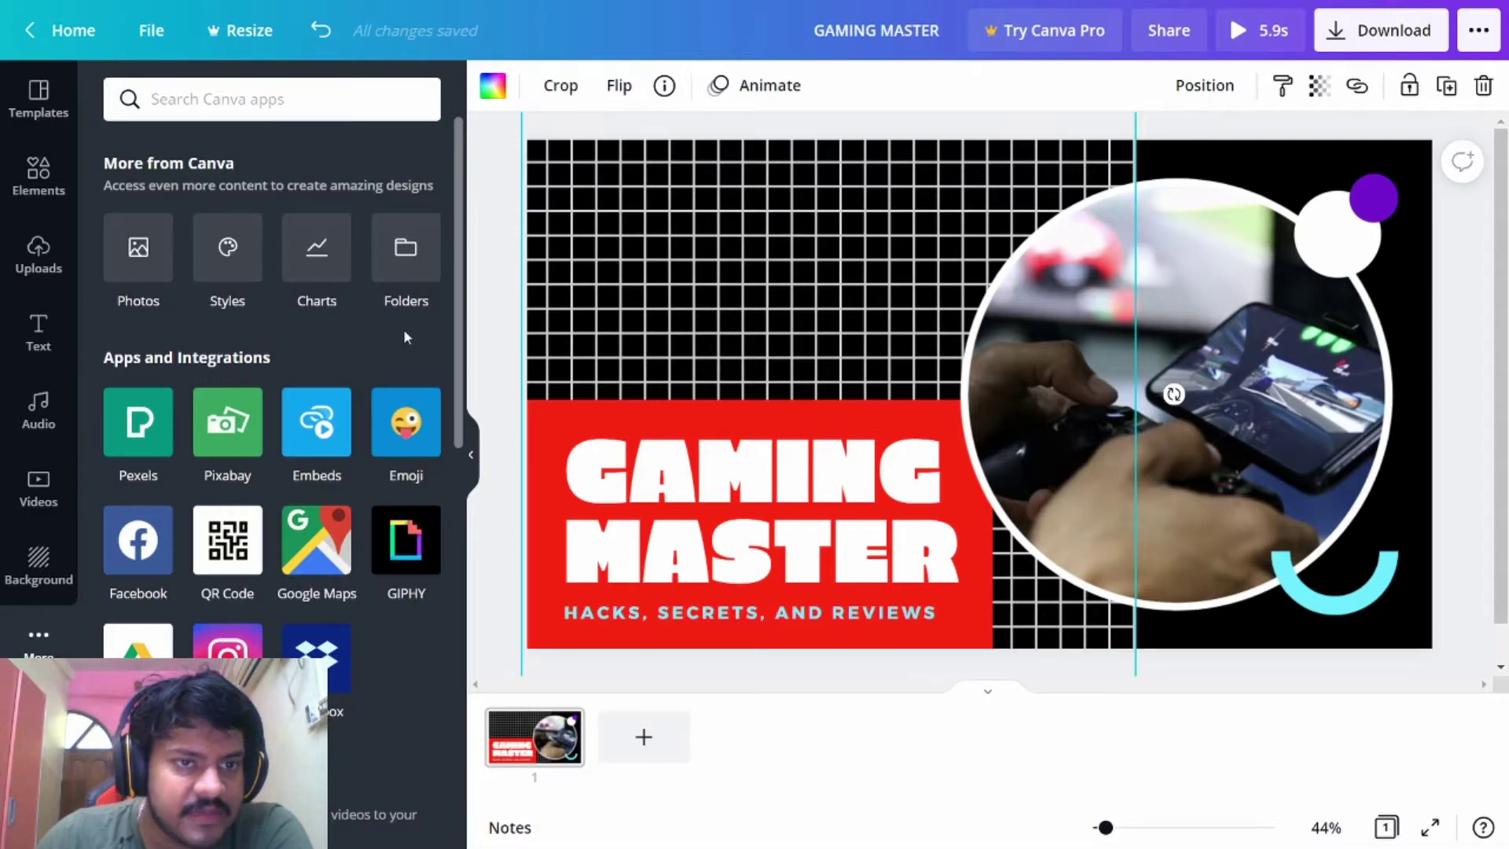
{"action": "mouse_move", "coordinate": [457, 307]}
{"action": "left_mouse_down"}
{"action": "mouse_move", "coordinate": [467, 382]}
{"action": "mouse_move", "coordinate": [467, 282]}
{"action": "left_mouse_up"}
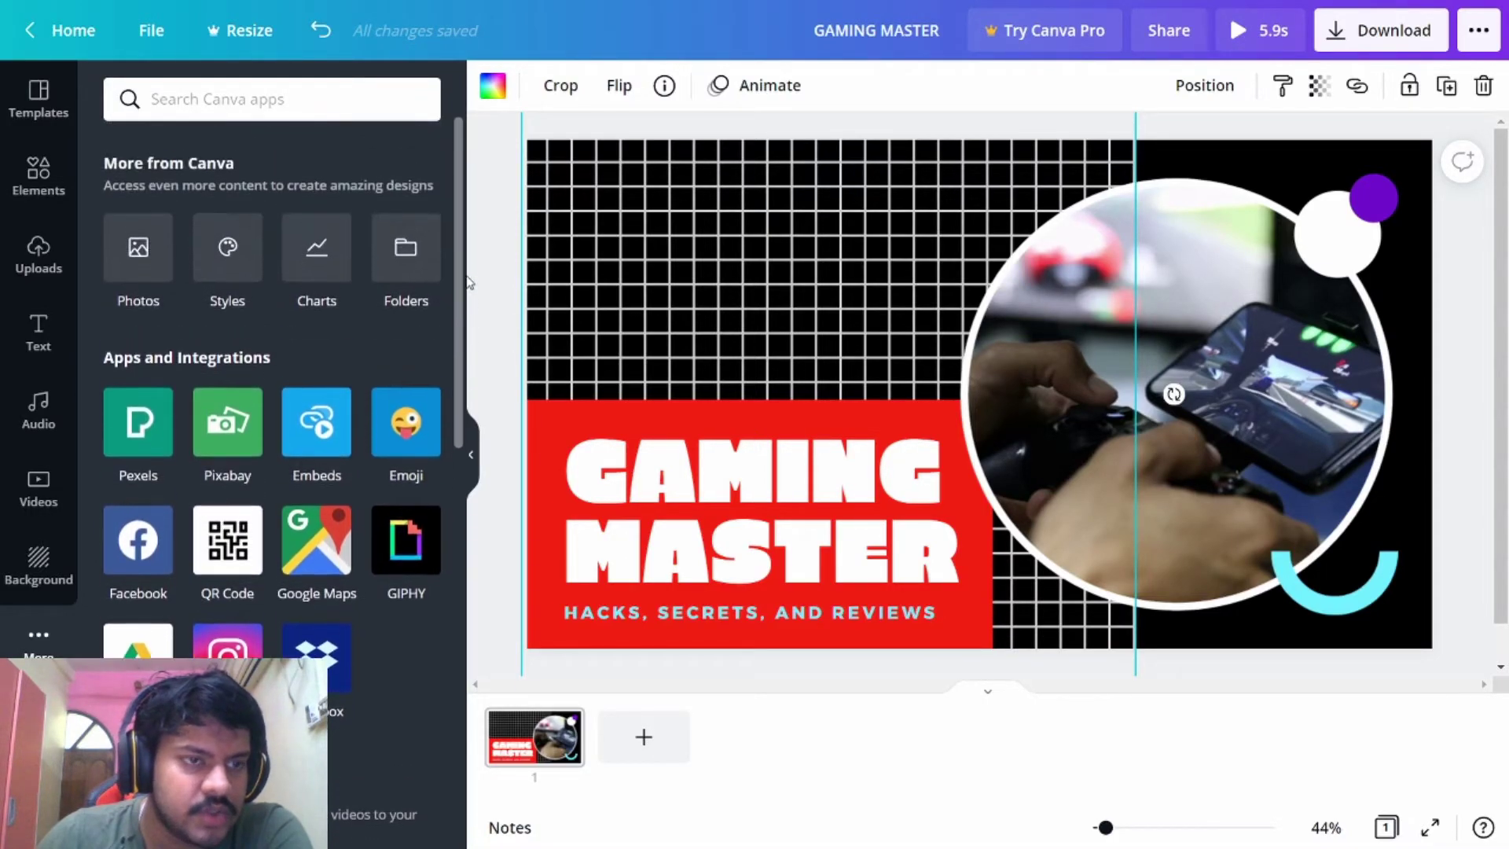
{"action": "left_click", "coordinate": [55, 185]}
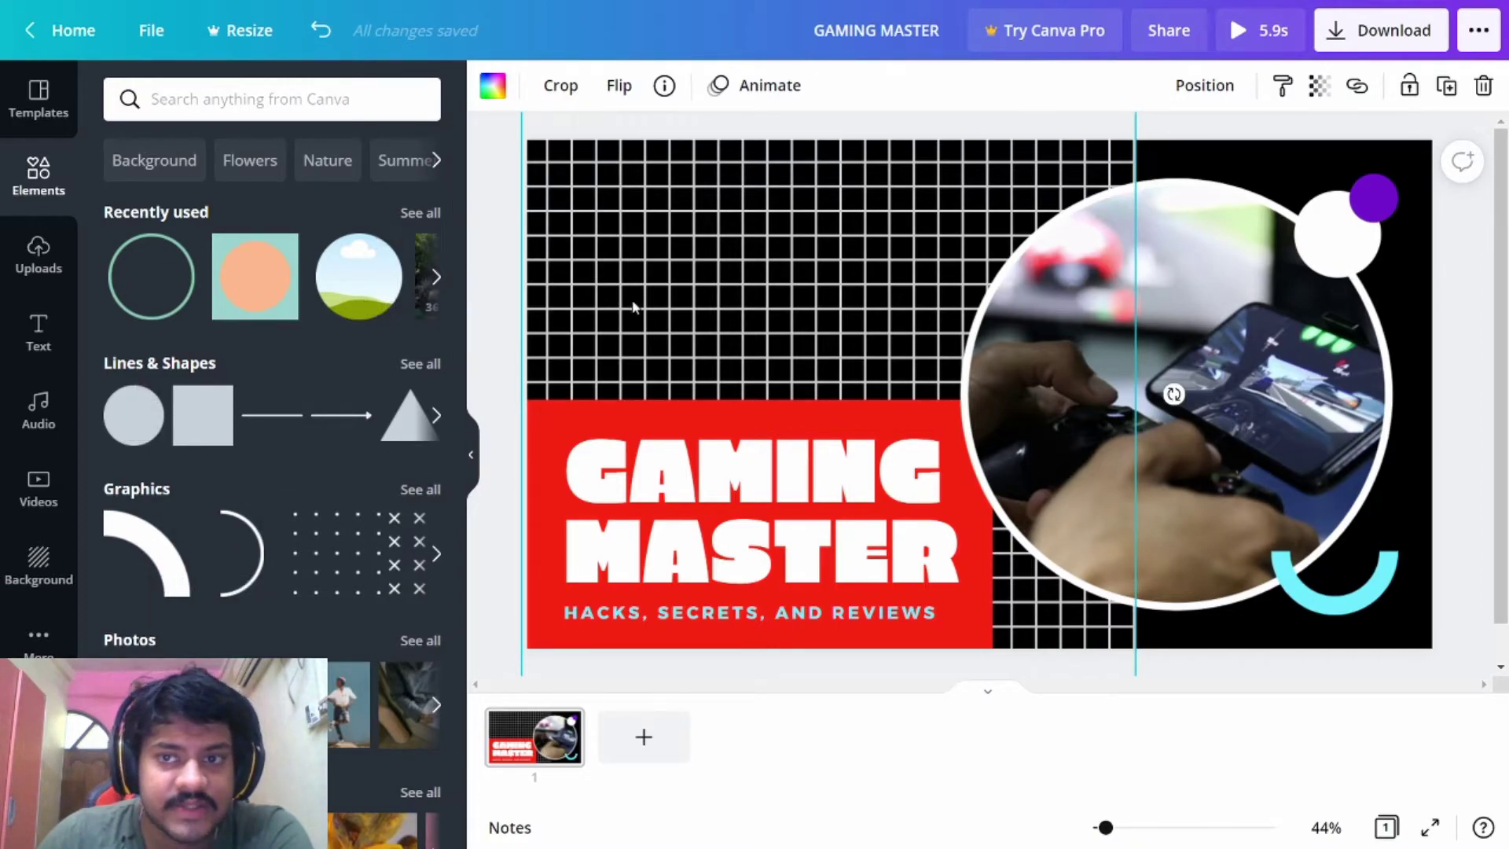
Replace the tagline 'HACKS, SECRETS, AND REVIEWS' with 'GAMING REDEFINED'.
{"action": "left_click", "coordinate": [908, 619]}
{"action": "double_click", "coordinate": [935, 612]}
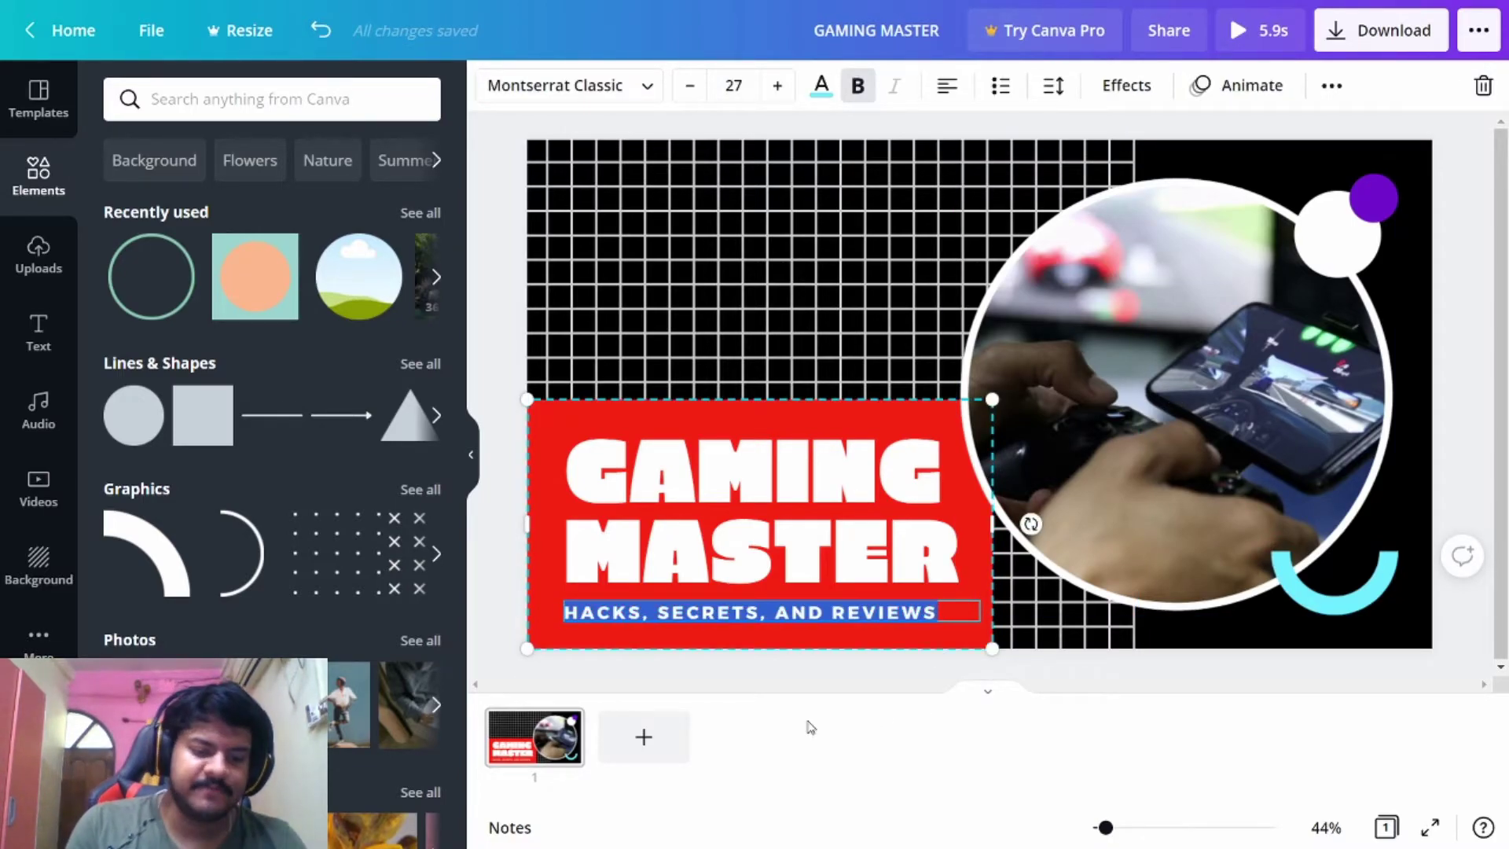
{"action": "type", "text": "GAM"}
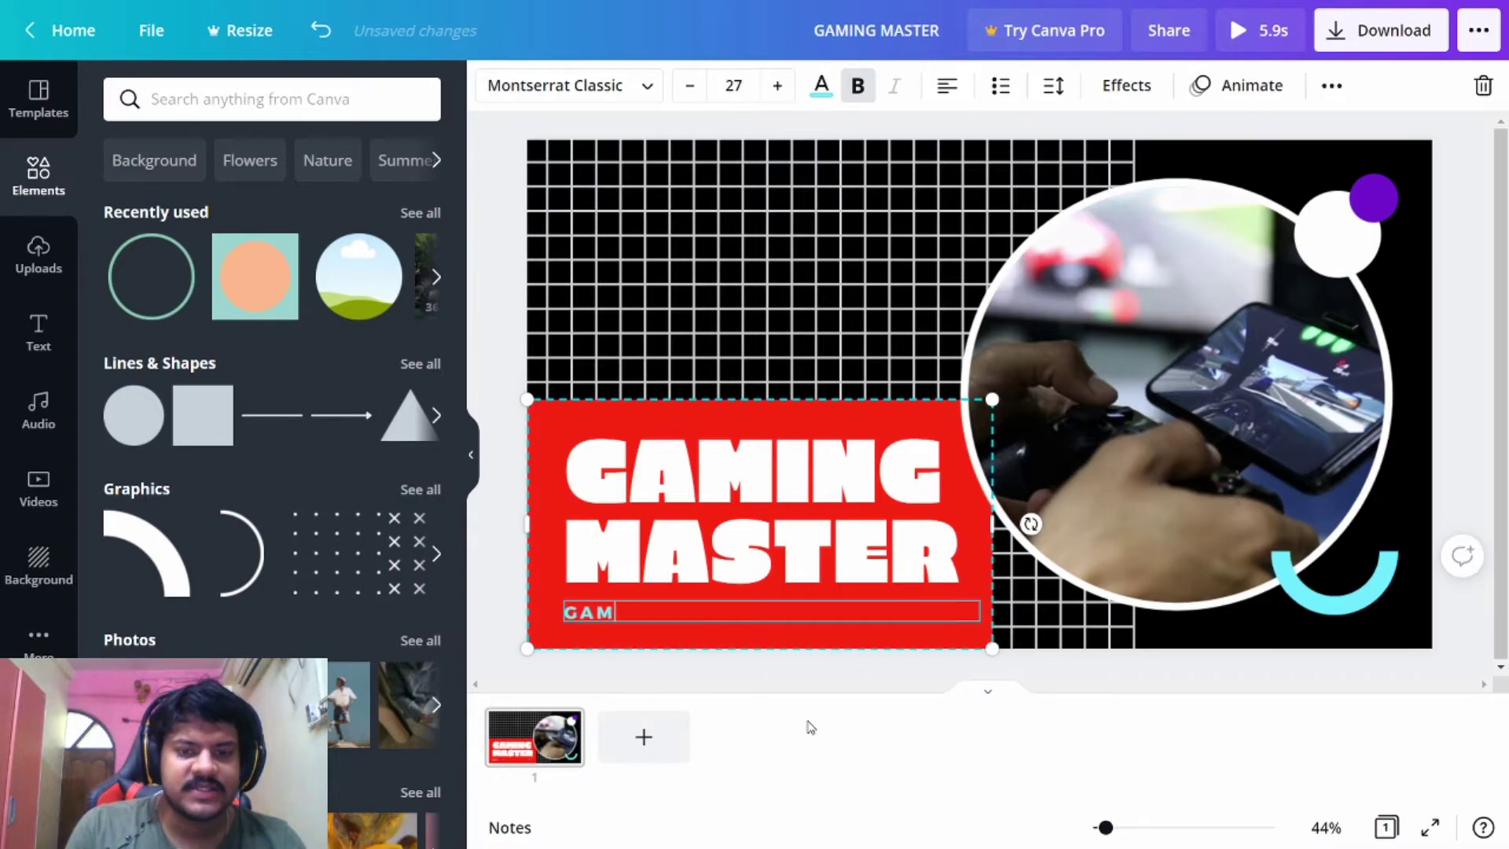
{"action": "type", "text": "ING REDEFINED"}
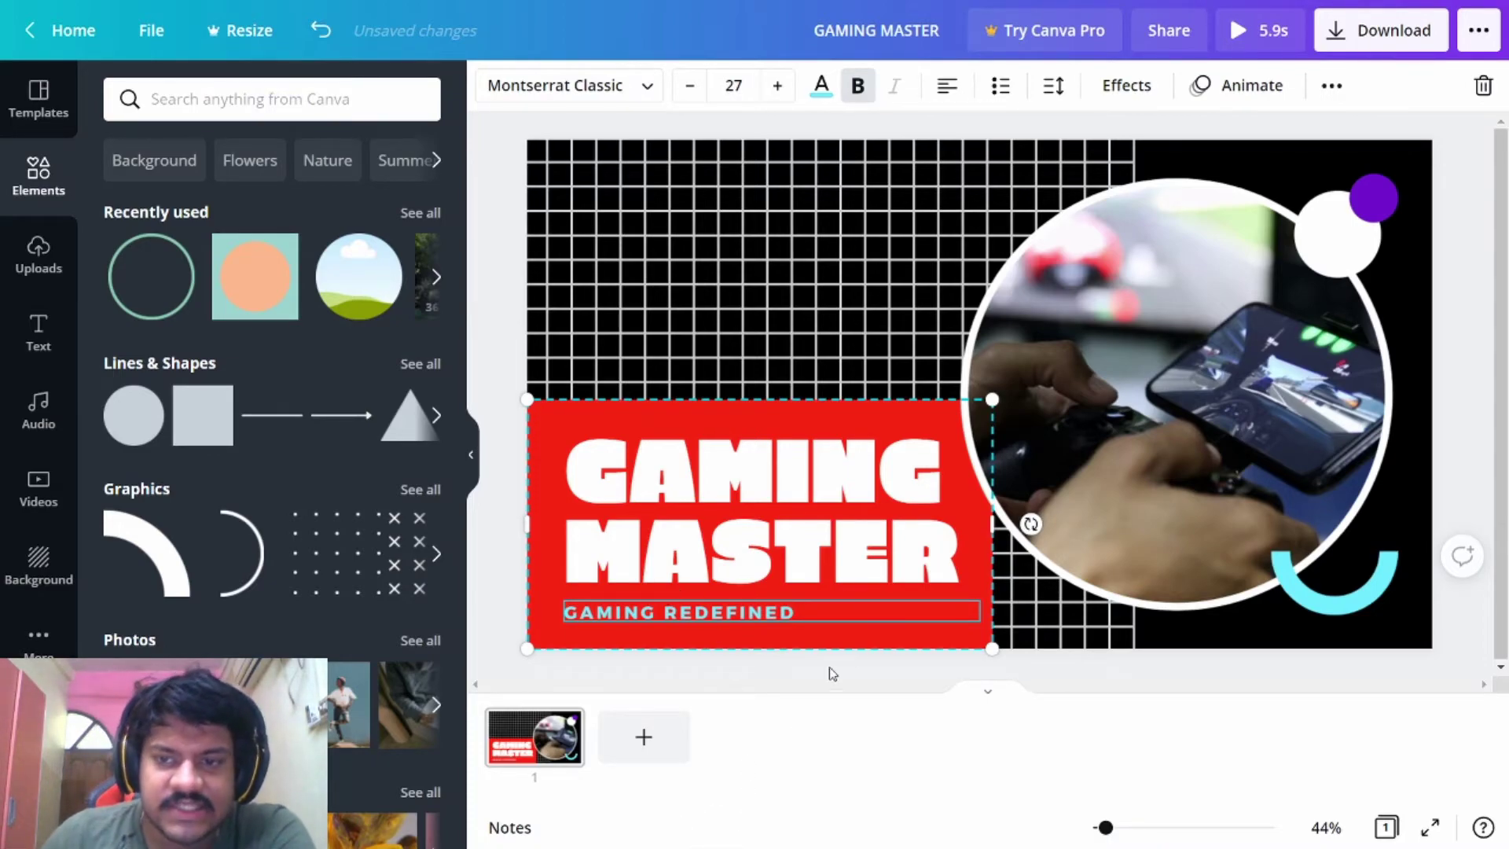
{"action": "left_click", "coordinate": [1109, 546]}
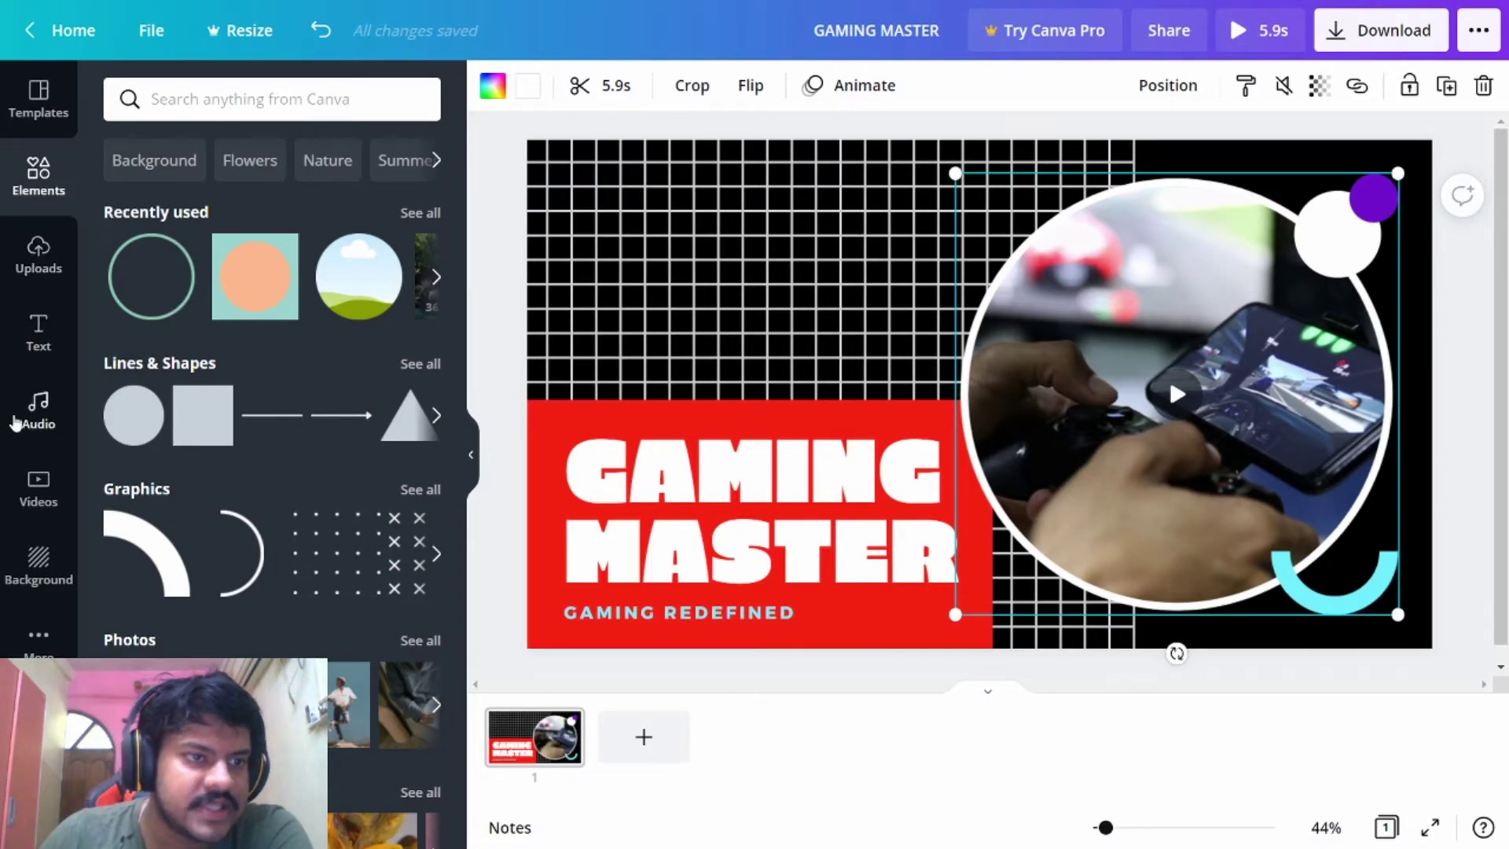
Show the stock Videos library, scroll its categories, and deselect the circular video.
{"action": "left_click", "coordinate": [39, 487]}
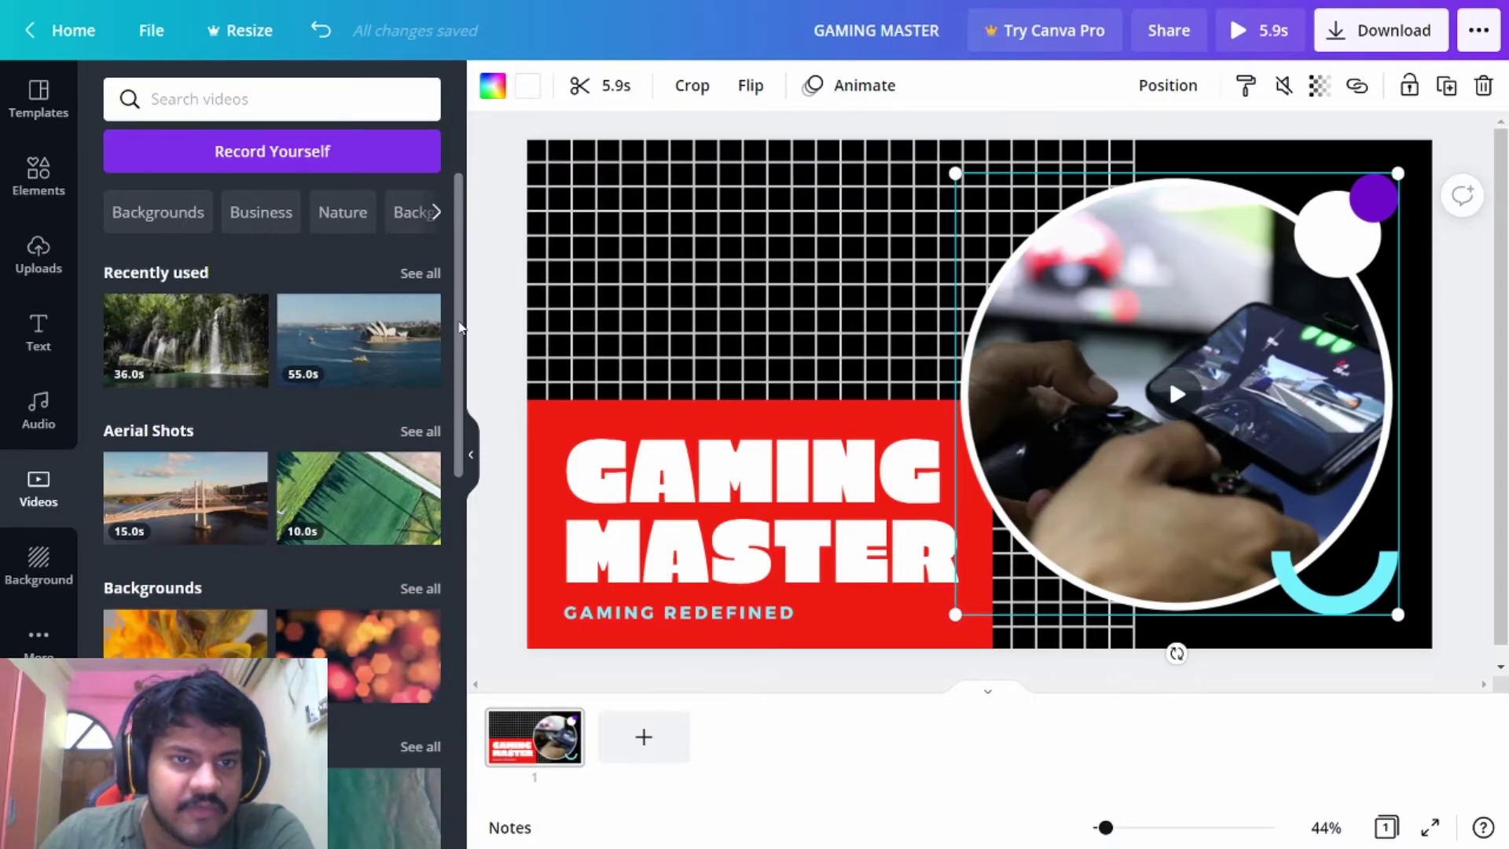
{"action": "scroll", "coordinate": [312, 423], "scroll_direction": "down", "scroll_amount": 2}
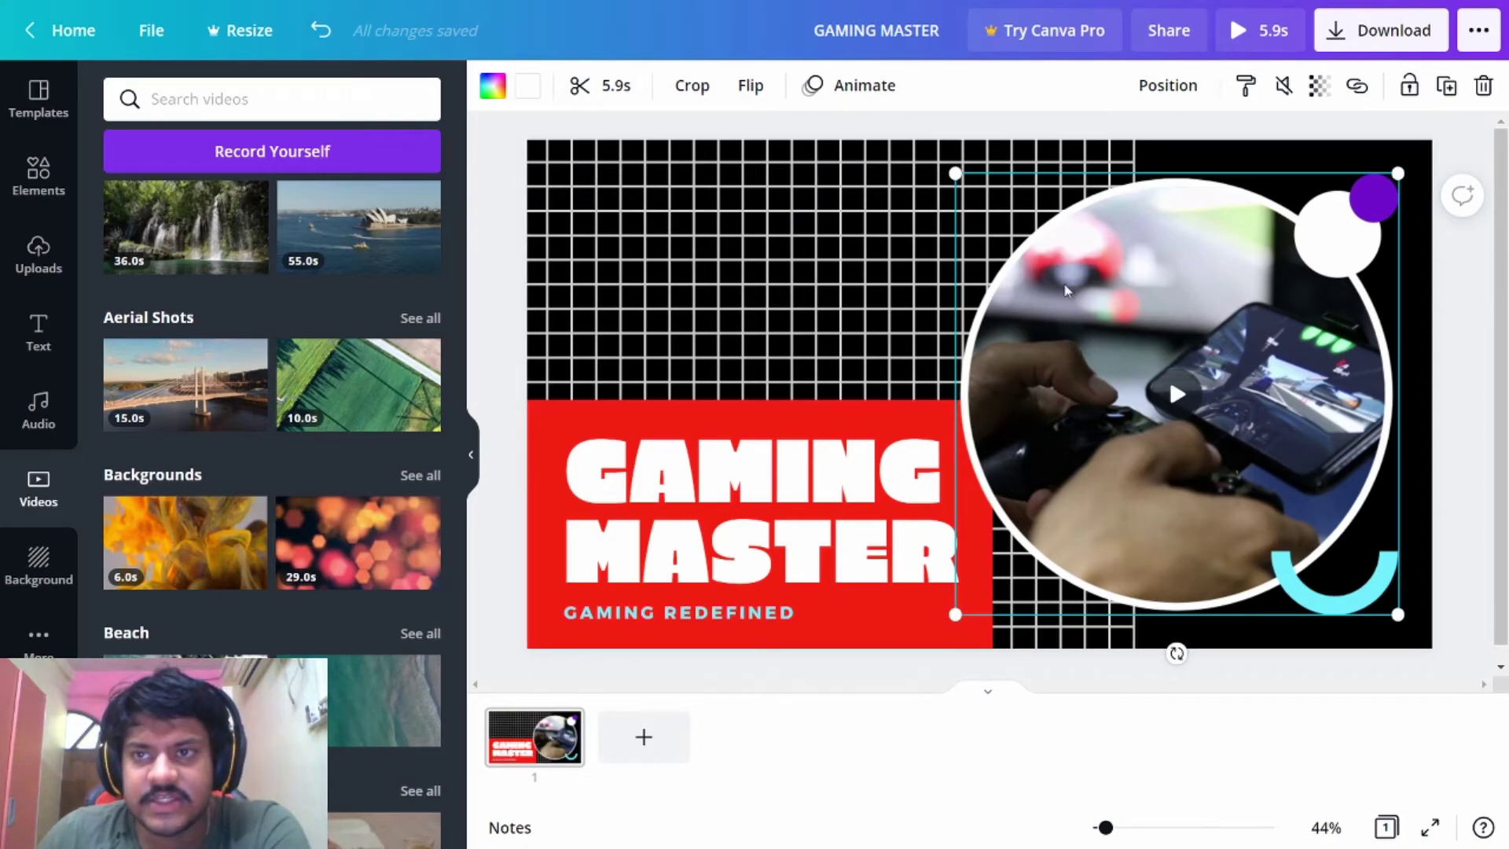
{"action": "left_click", "coordinate": [1429, 278]}
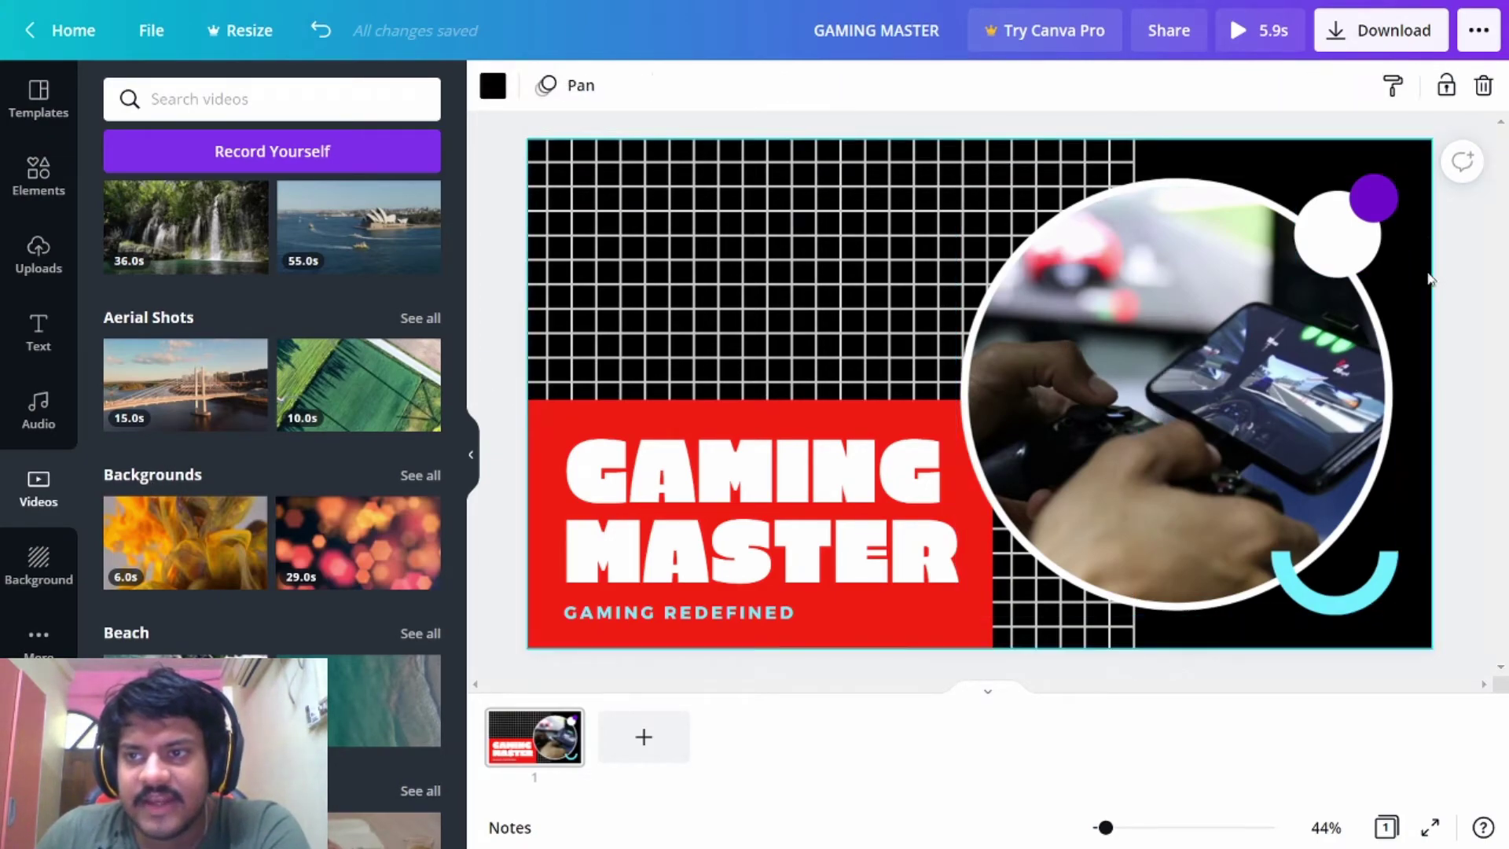
{"action": "left_click", "coordinate": [1238, 30]}
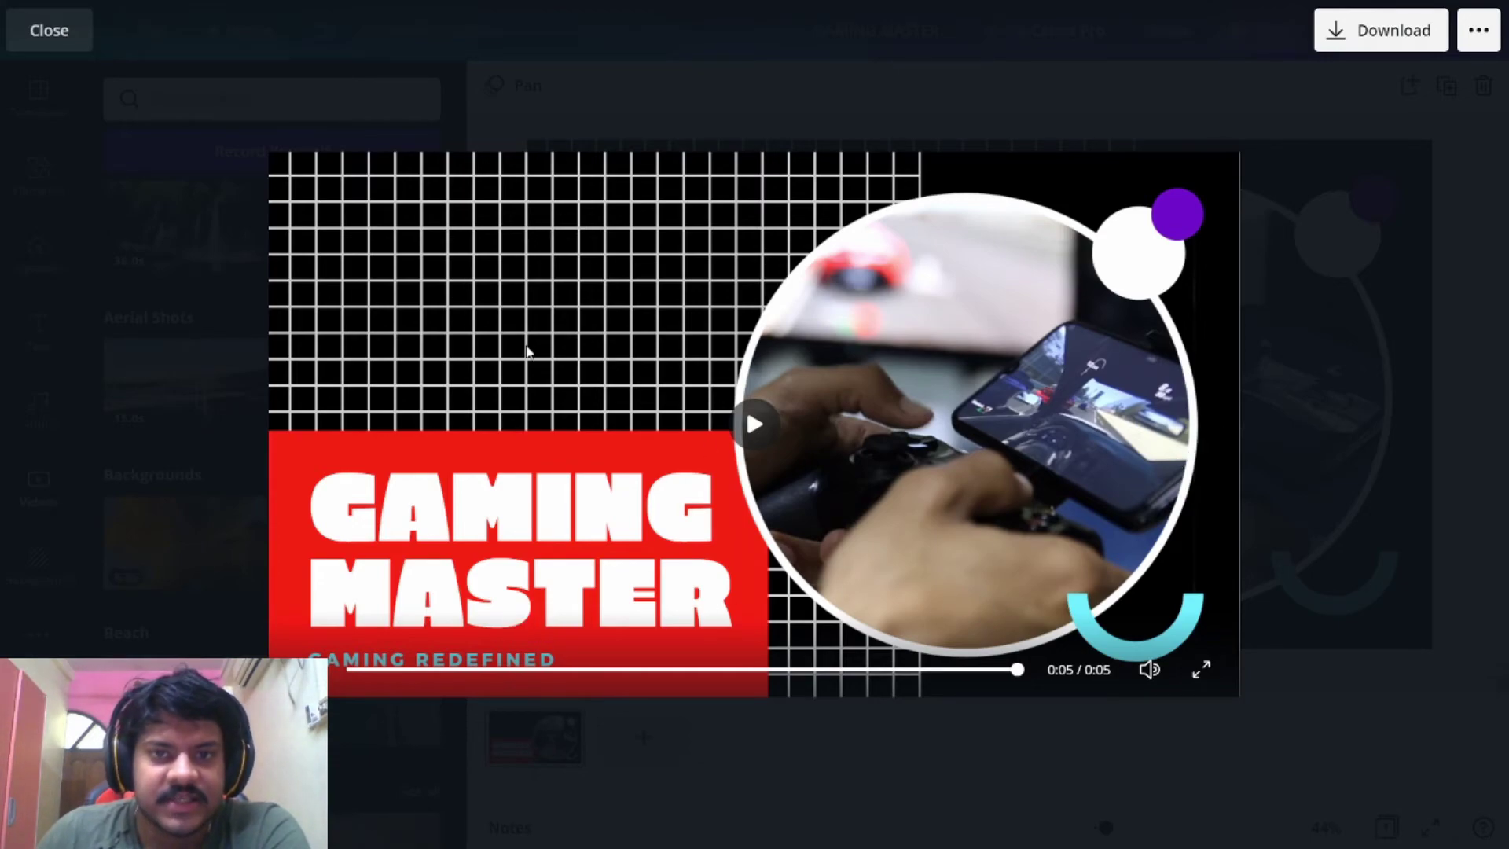
{"action": "left_click", "coordinate": [1492, 155]}
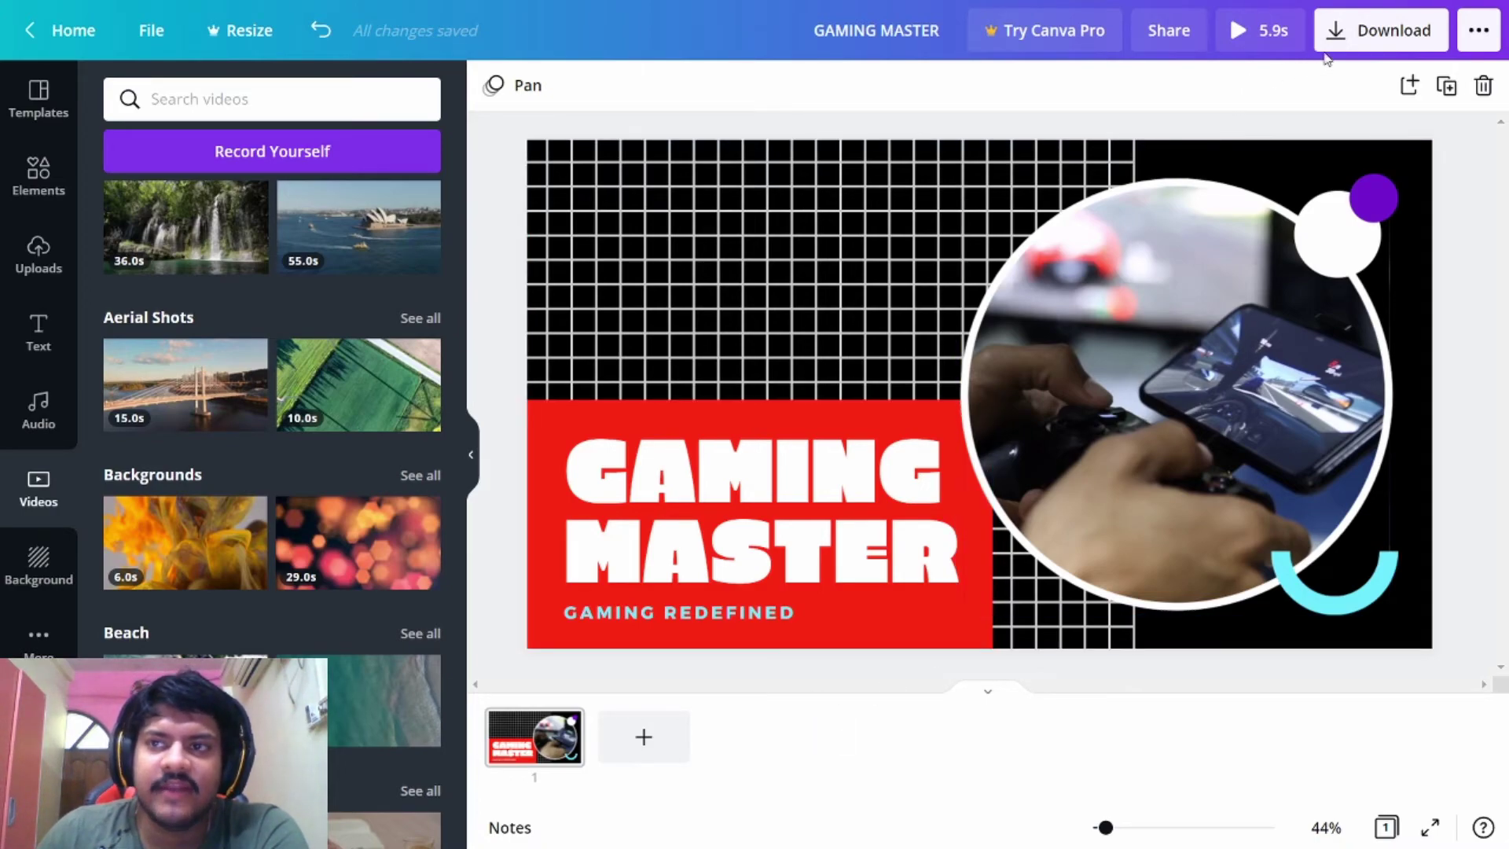
Open the Download panel and keep MP4 Video as the file type.
{"action": "left_click", "coordinate": [1372, 41]}
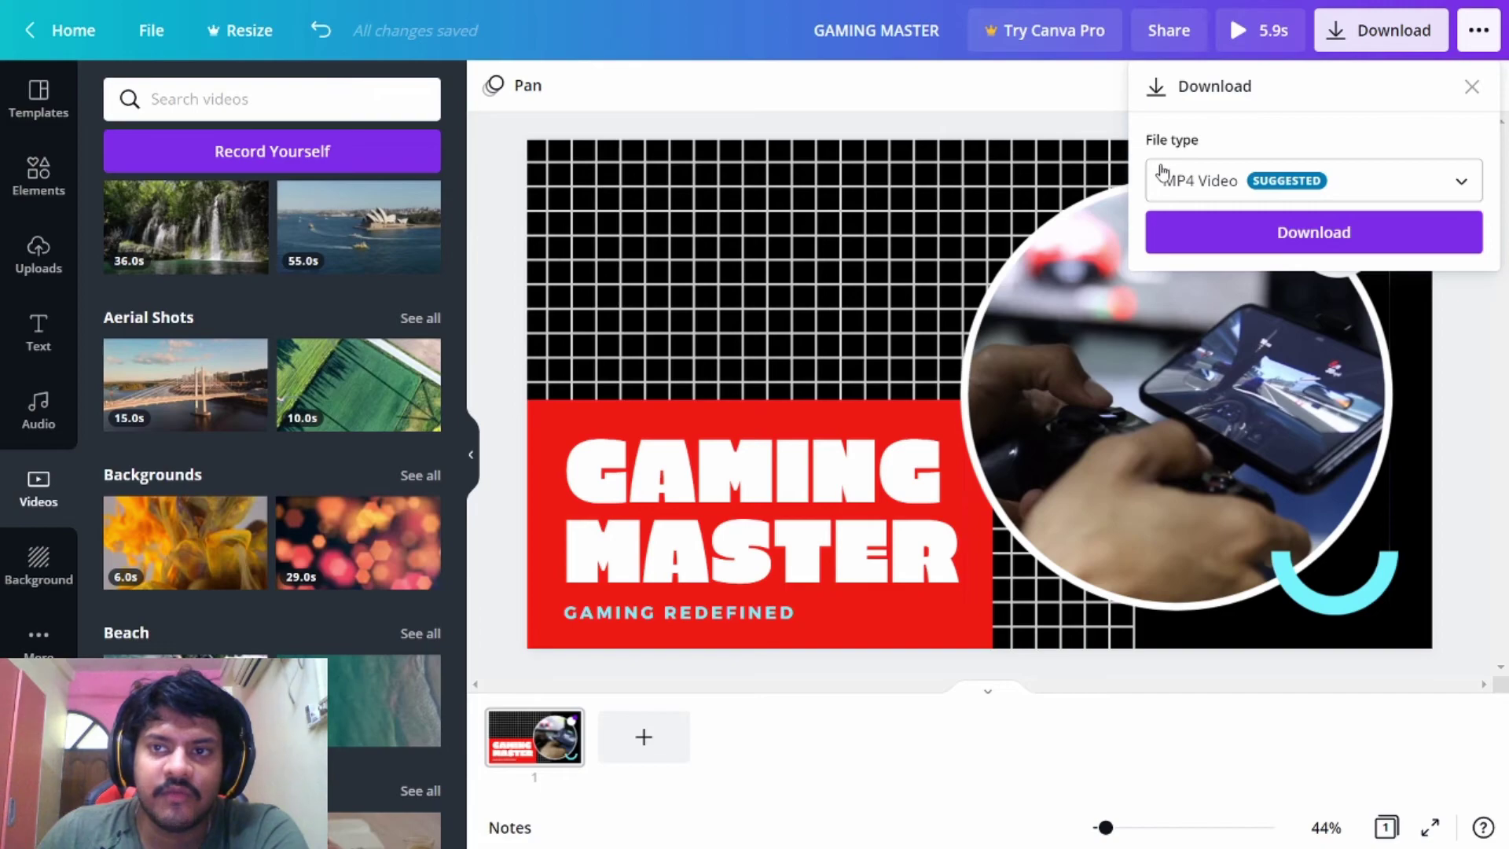
{"action": "left_click", "coordinate": [1362, 183]}
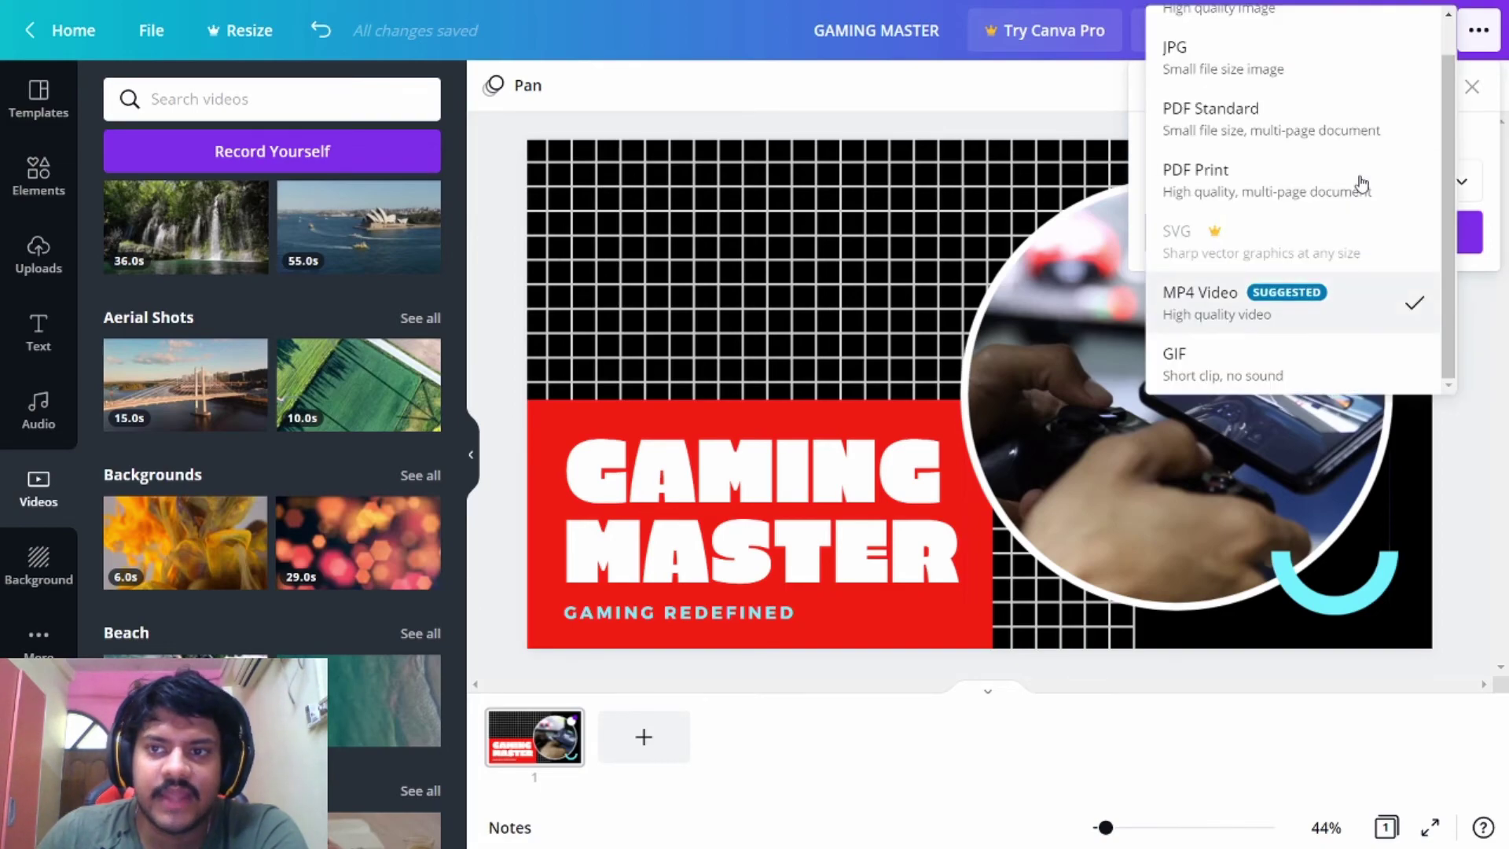
{"action": "left_click", "coordinate": [1009, 106]}
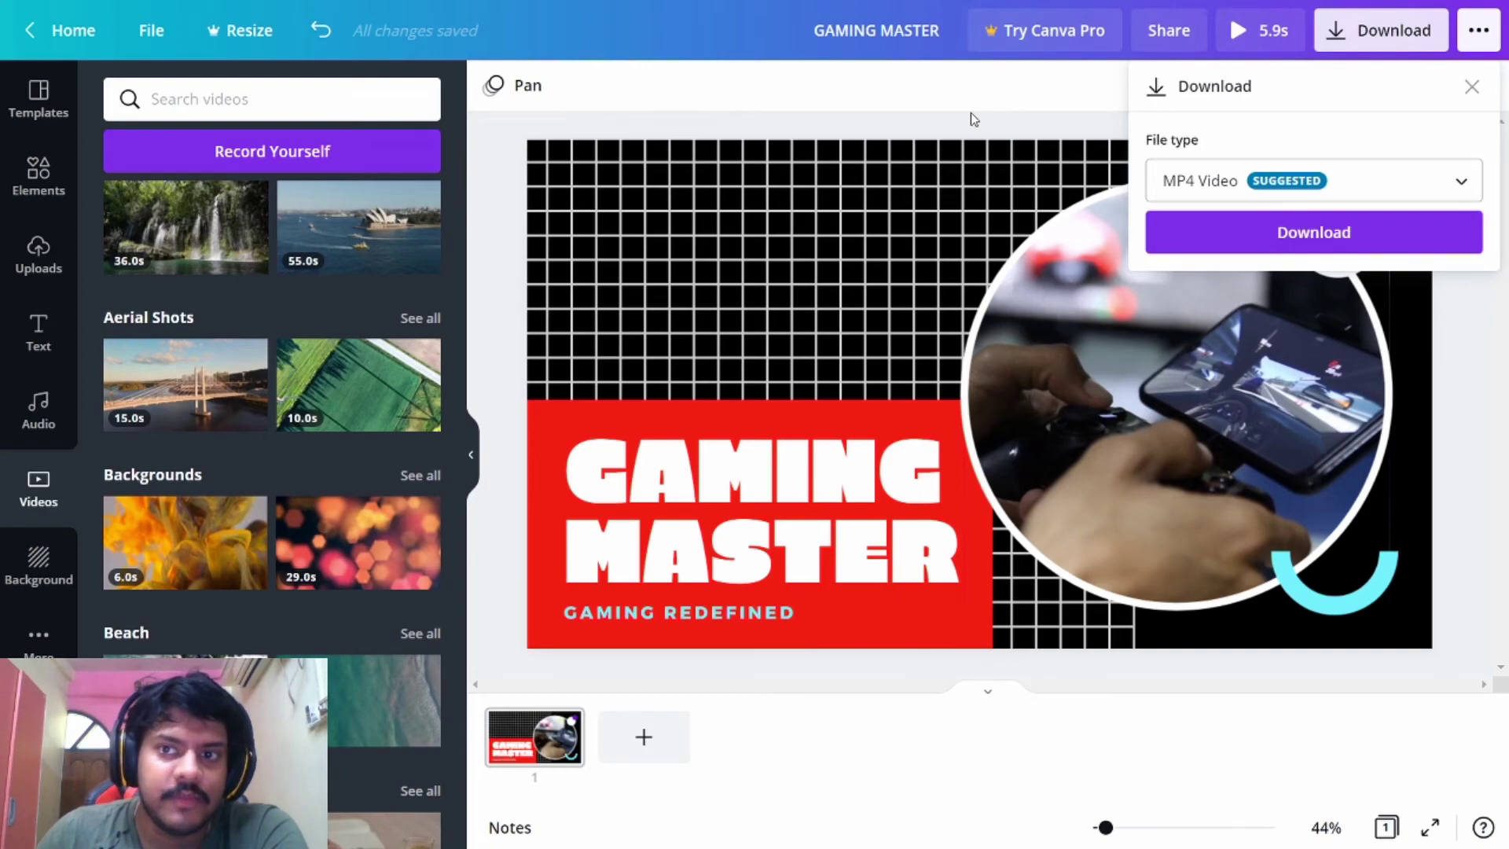
Export the GAMING MASTER intro by confirming the MP4 Video download.
{"action": "left_click", "coordinate": [1336, 234]}
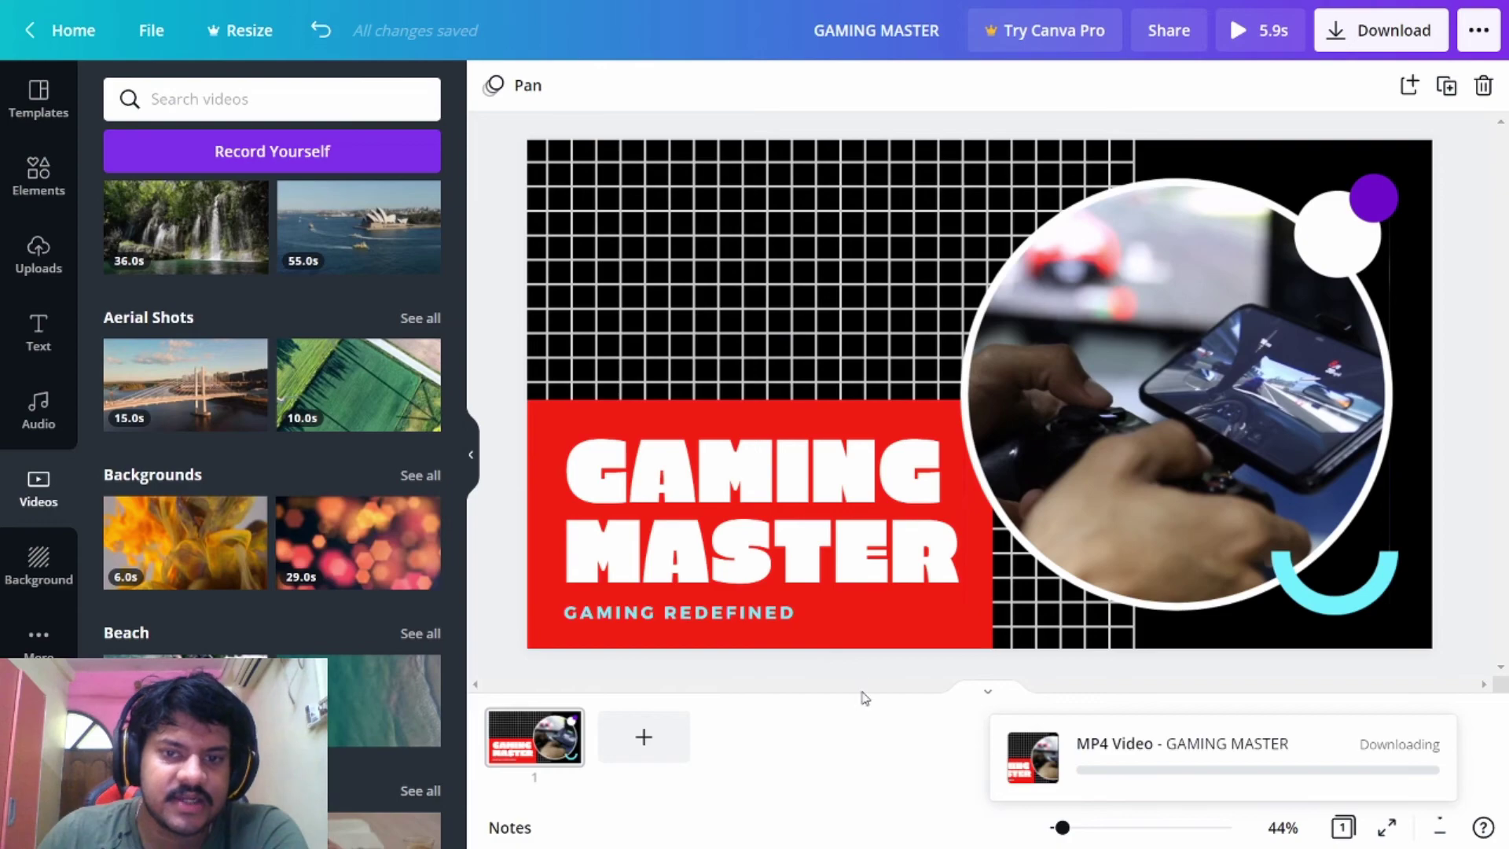